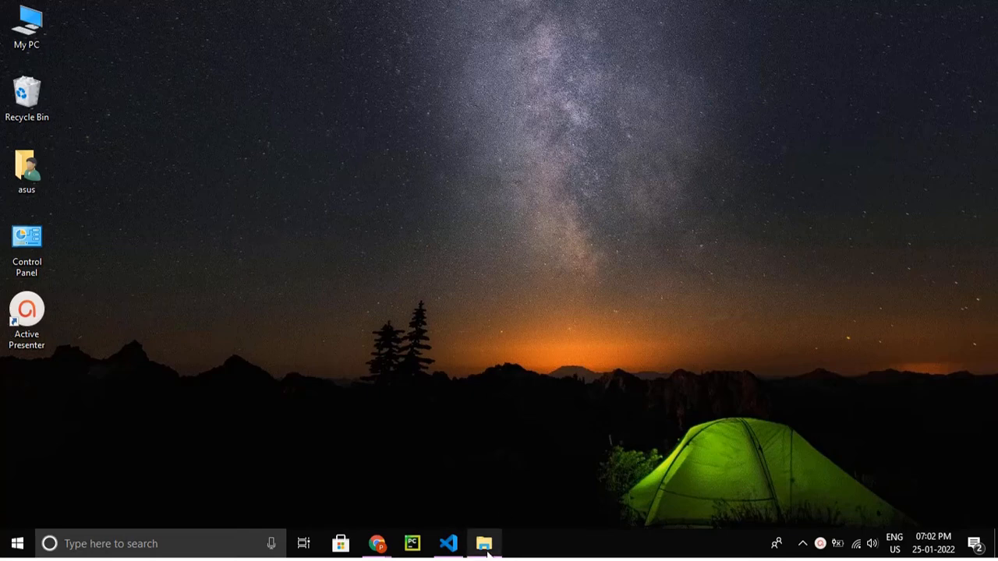
# Open the index.html page from the "know the edge website" folder in the browser.
pyautogui.click(485, 546)
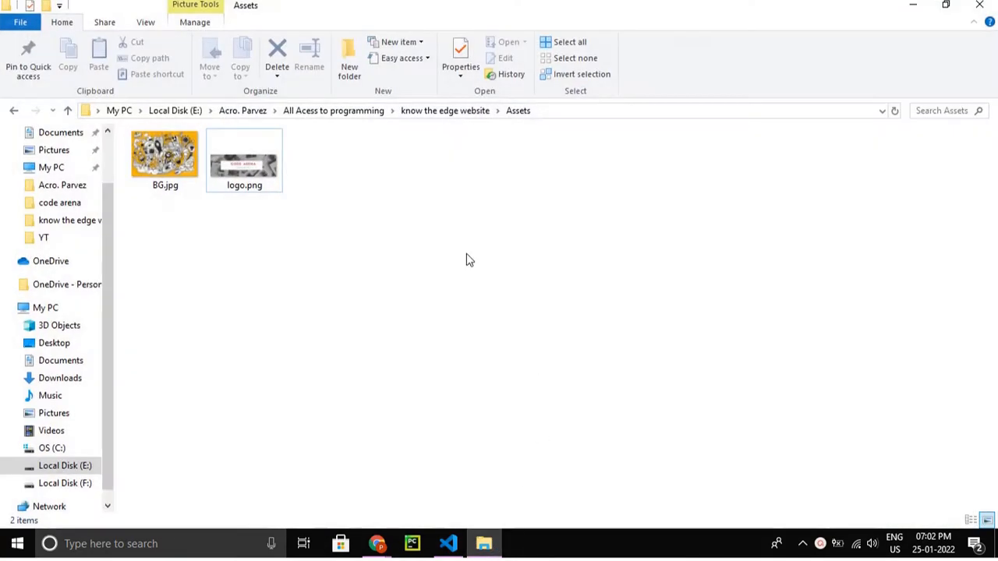
pyautogui.click(13, 112)
pyautogui.doubleClick(168, 172)
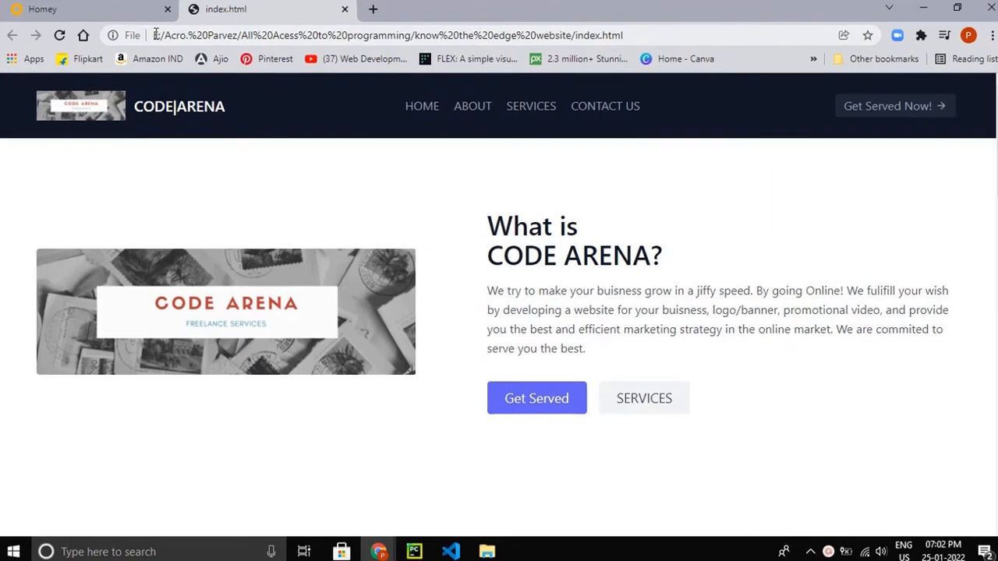
# Examine the local file address of index.html and the page content down to the Pricing section.
pyautogui.moveTo(156, 35); pyautogui.dragTo(681, 25)
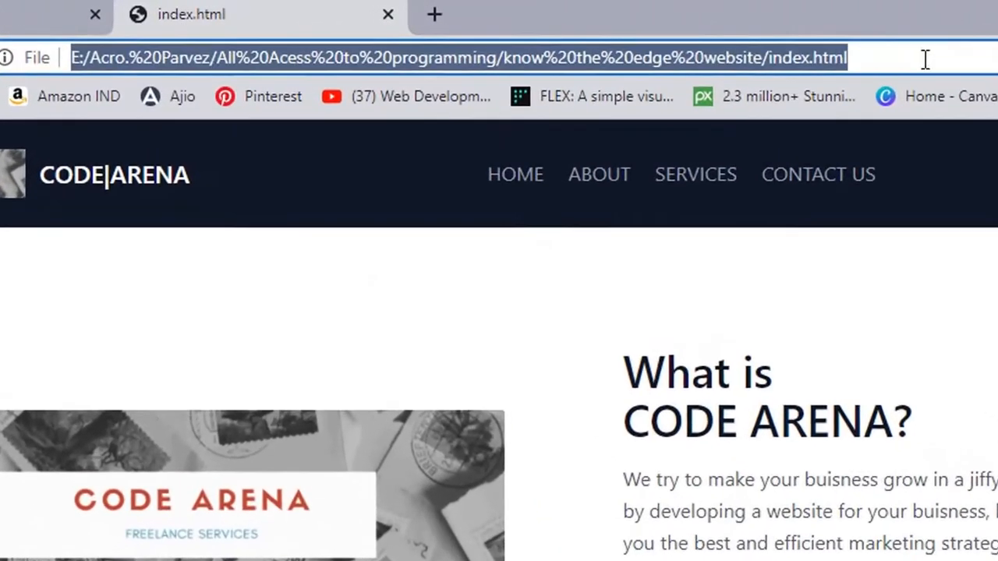
pyautogui.click(837, 51)
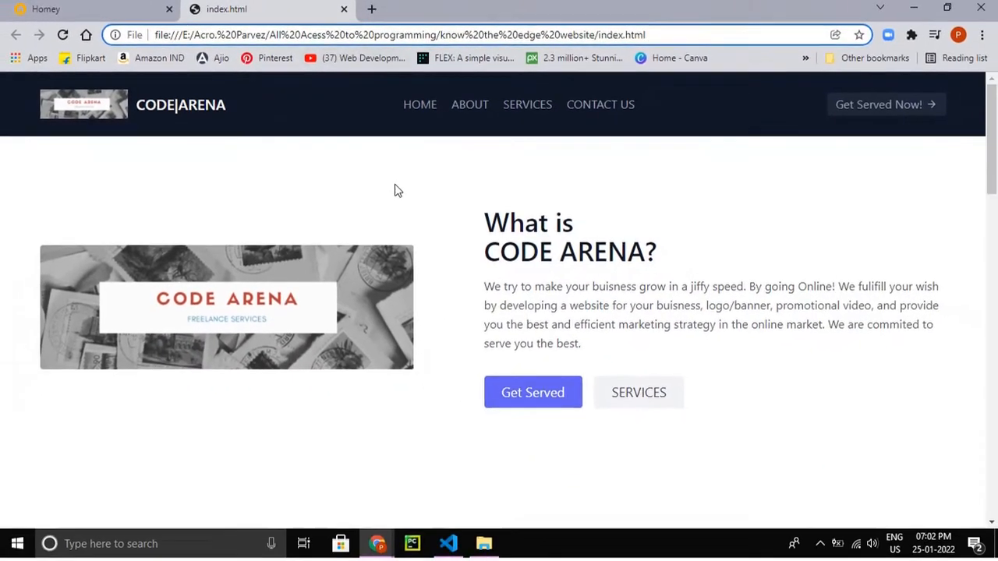
pyautogui.scroll(-4, 382, 133)
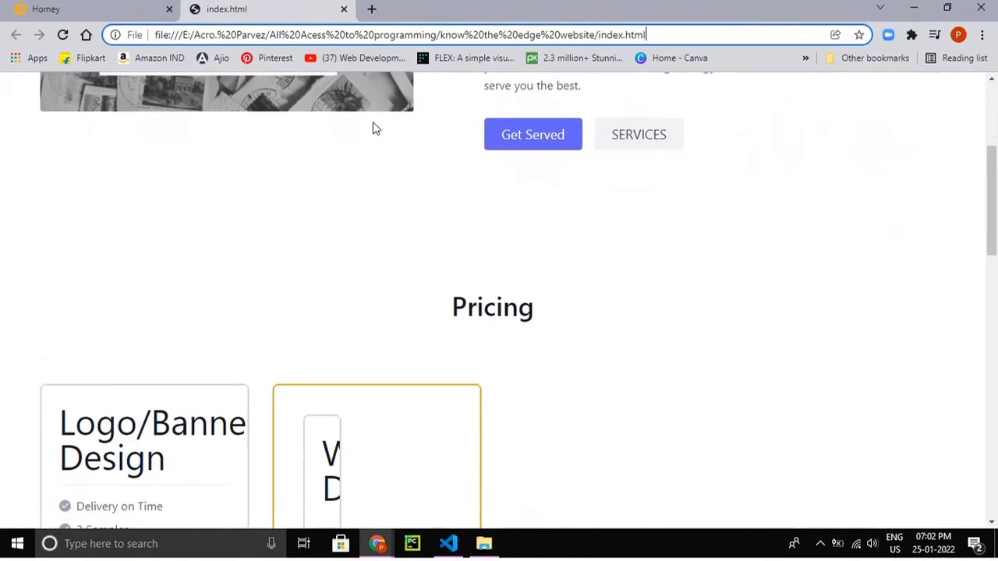
pyautogui.scroll(4, 372, 128)
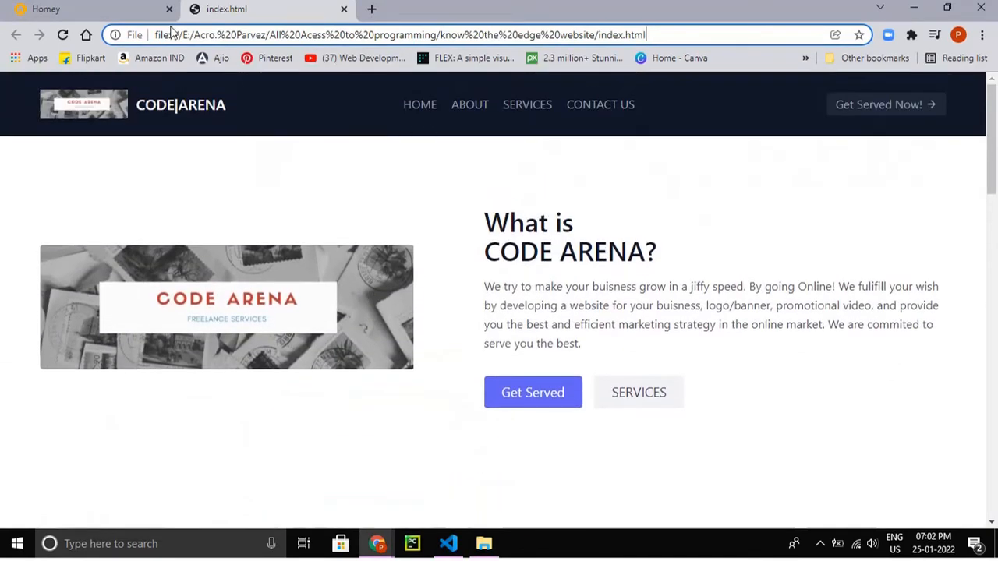
# Search for github.com in the Homey tab and open the GitHub site.
pyautogui.click(86, 8)
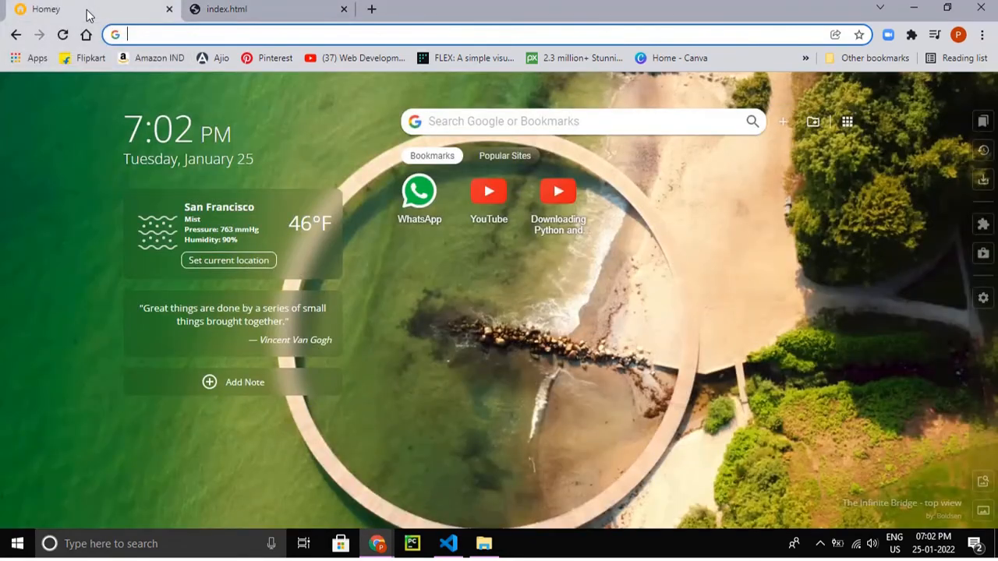
pyautogui.click(550, 123)
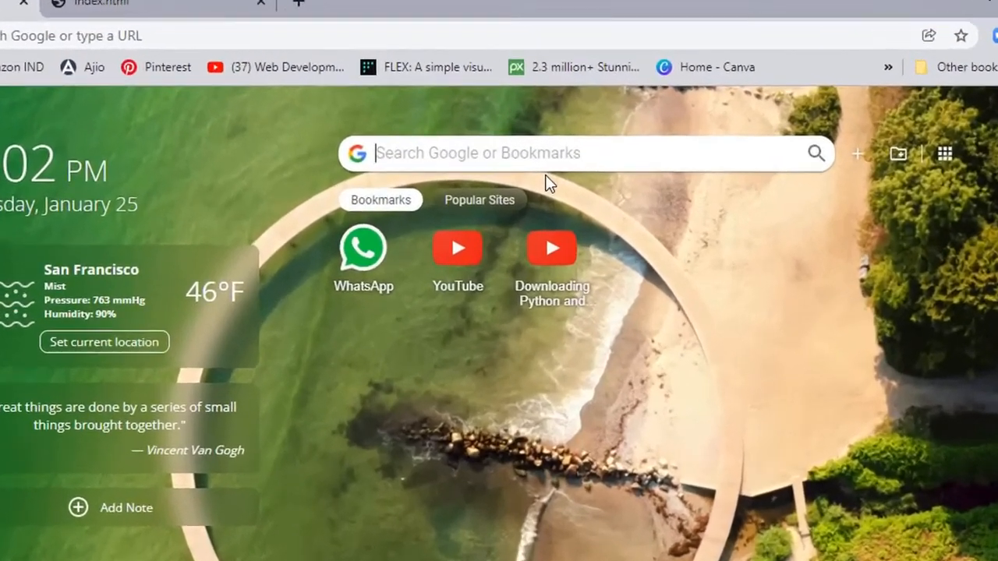
pyautogui.write('gi')
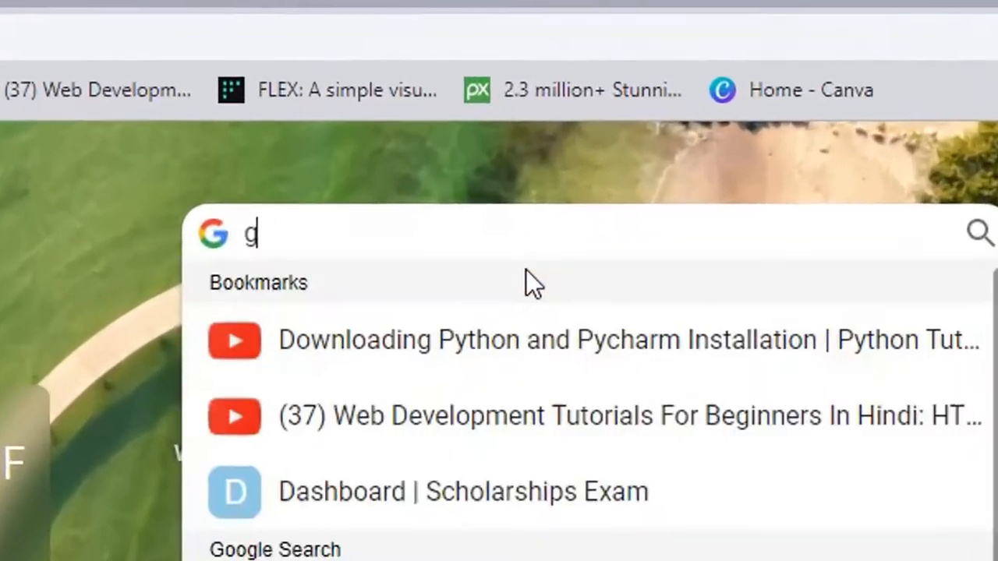
pyautogui.write('thub')
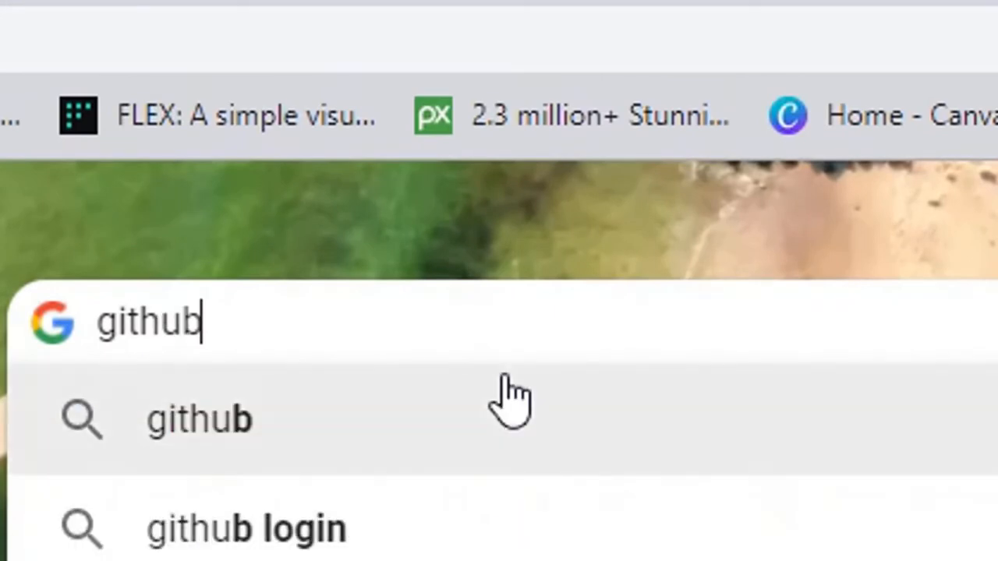
pyautogui.write('.com')
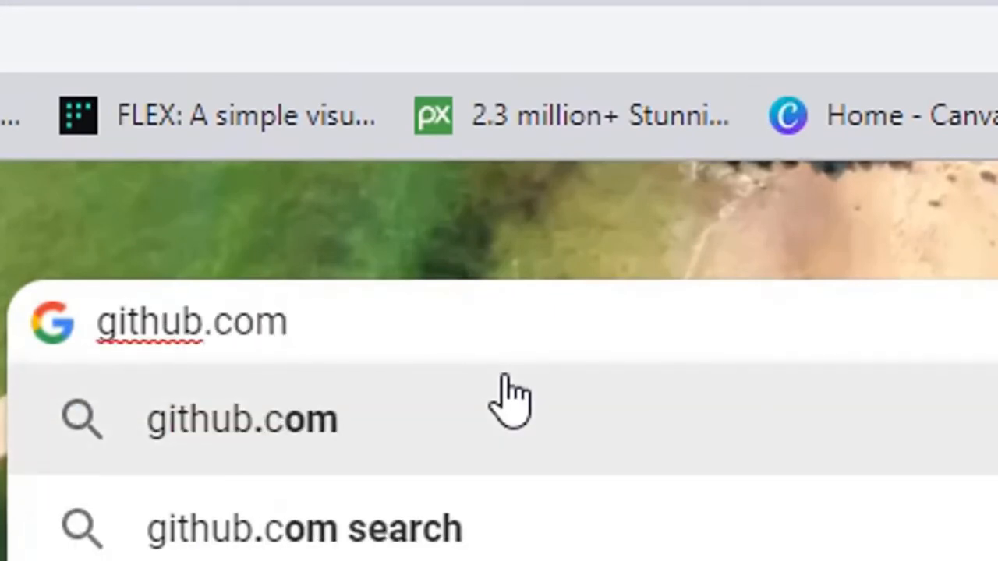
pyautogui.press('Return')
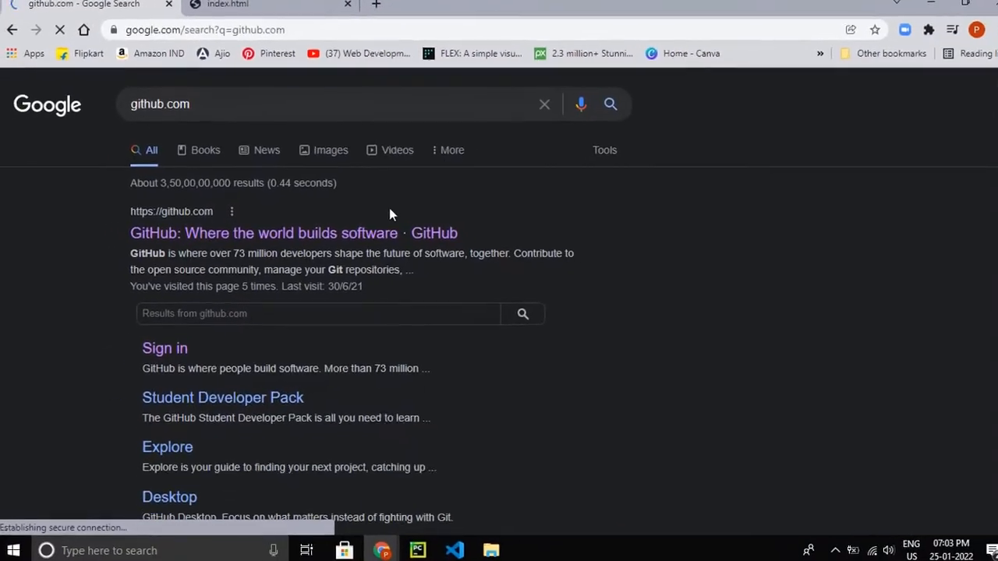
pyautogui.click(682, 179)
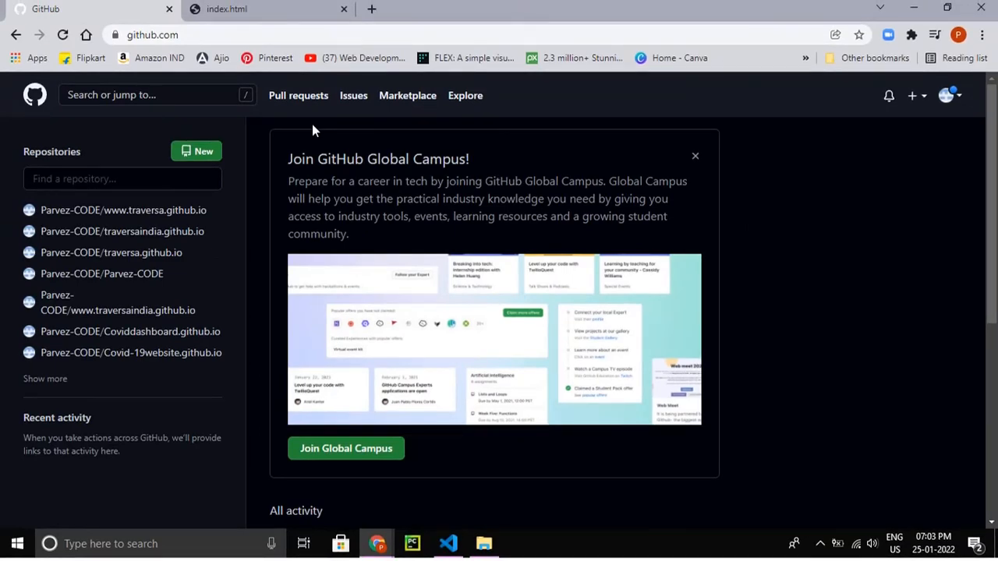
# Check which account is signed in and dismiss the Join GitHub Global Campus banner on the dashboard.
pyautogui.click(961, 101)
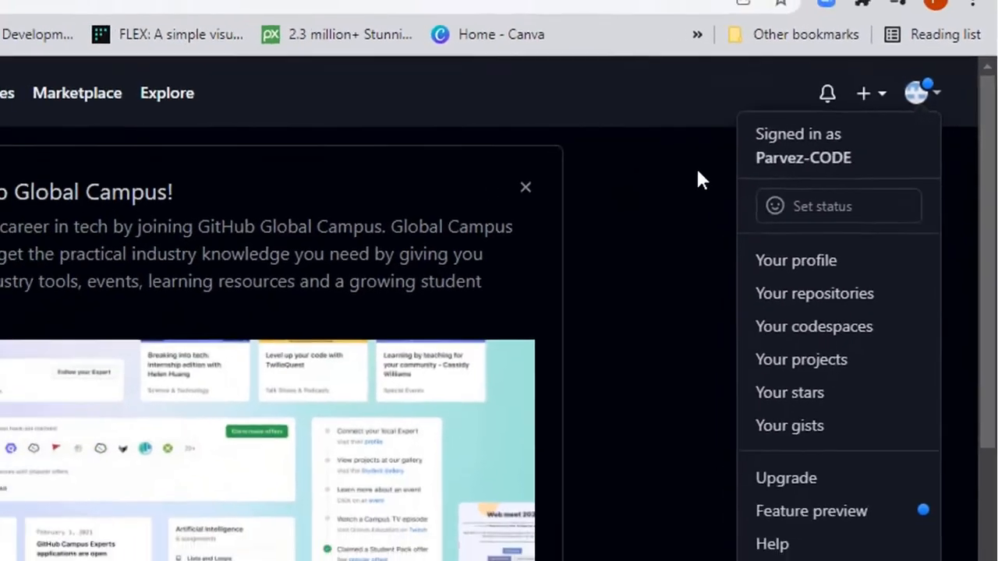
pyautogui.click(700, 180)
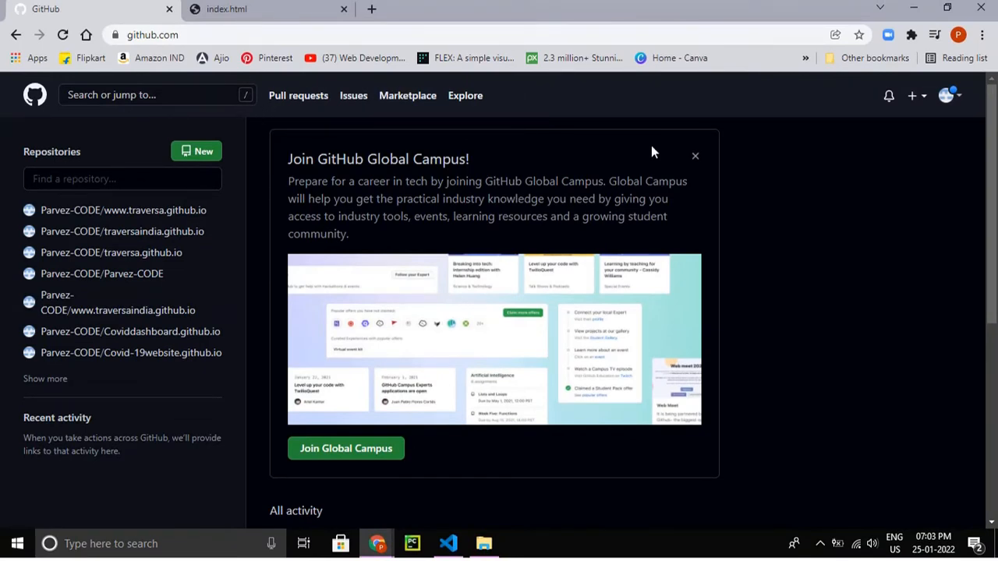
pyautogui.click(695, 156)
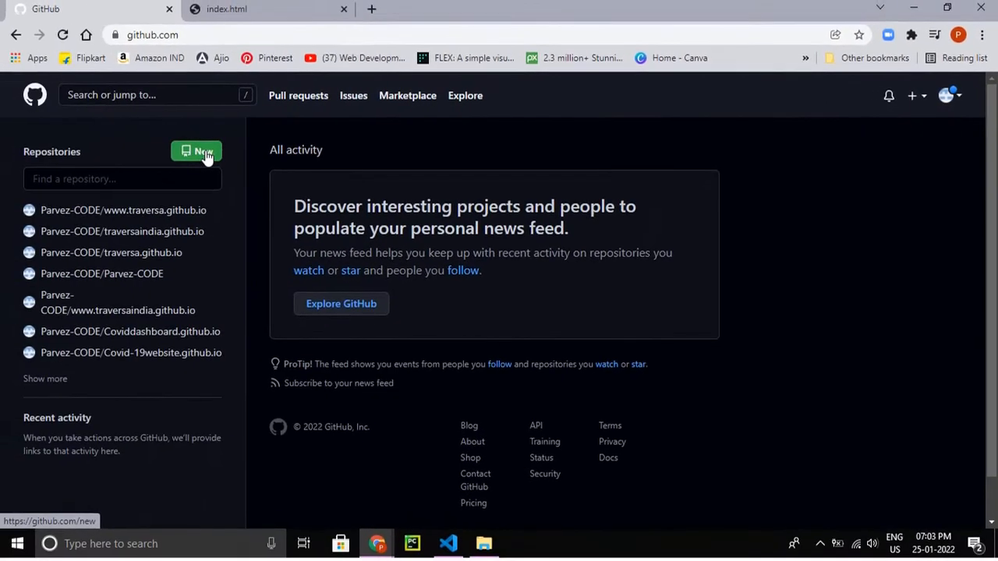
# Start a new repository and name it codearena.github.io.
pyautogui.click(205, 154)
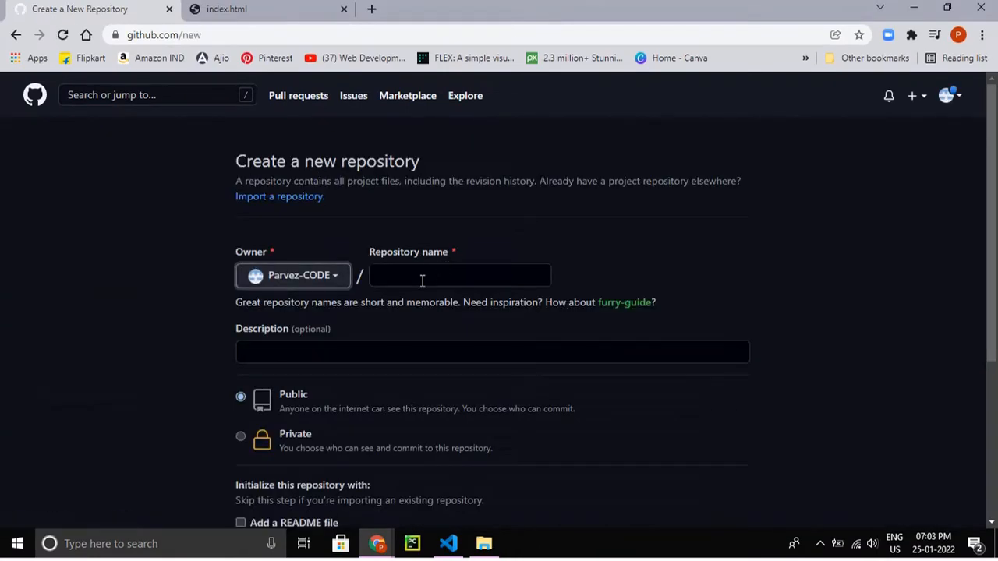
pyautogui.click(422, 281)
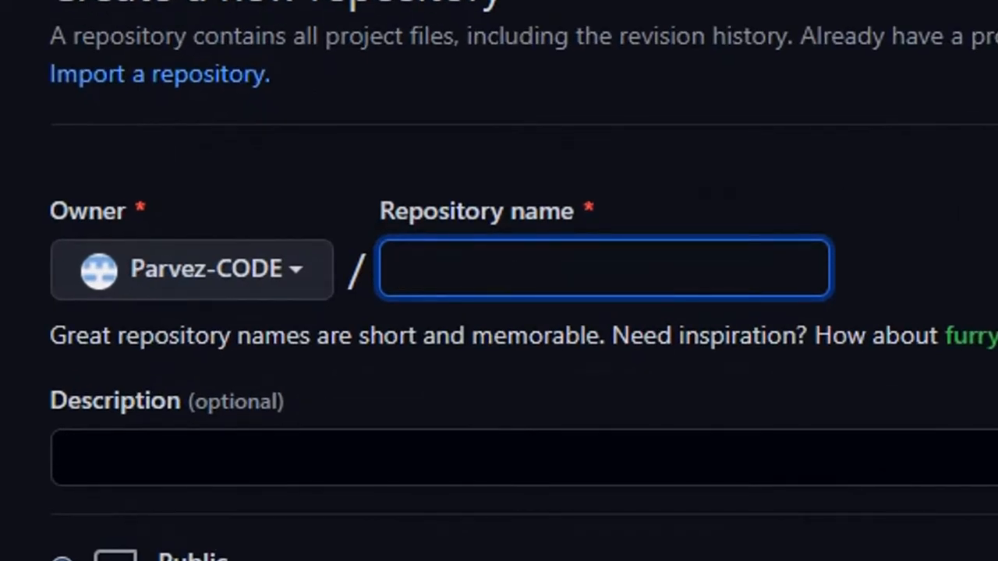
pyautogui.write('code')
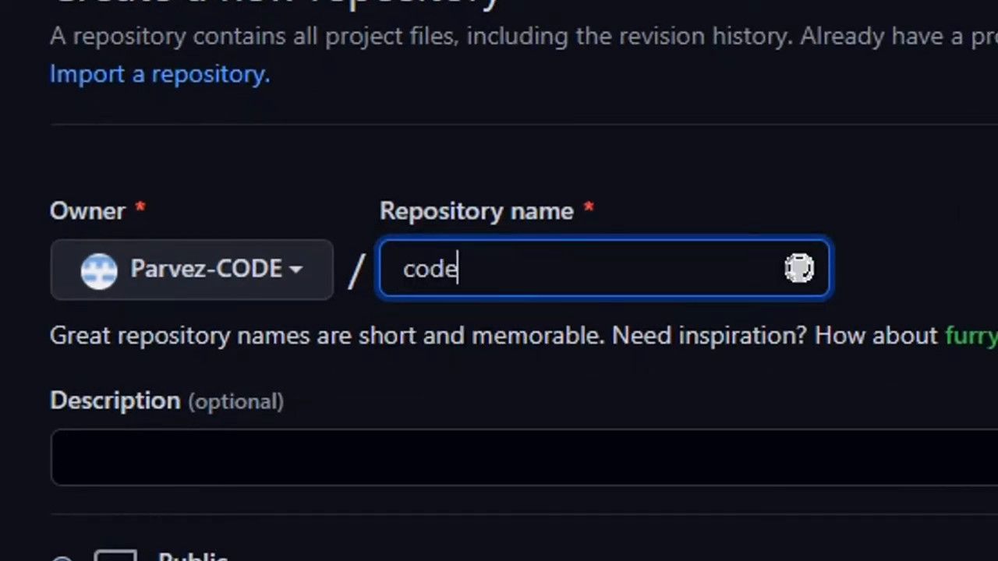
pyautogui.write('arena')
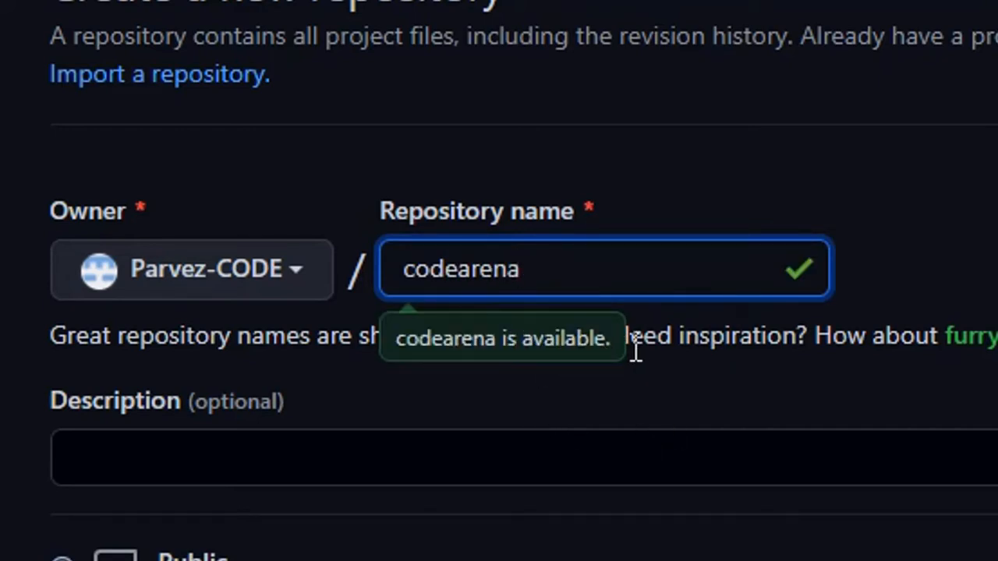
pyautogui.write('.g')
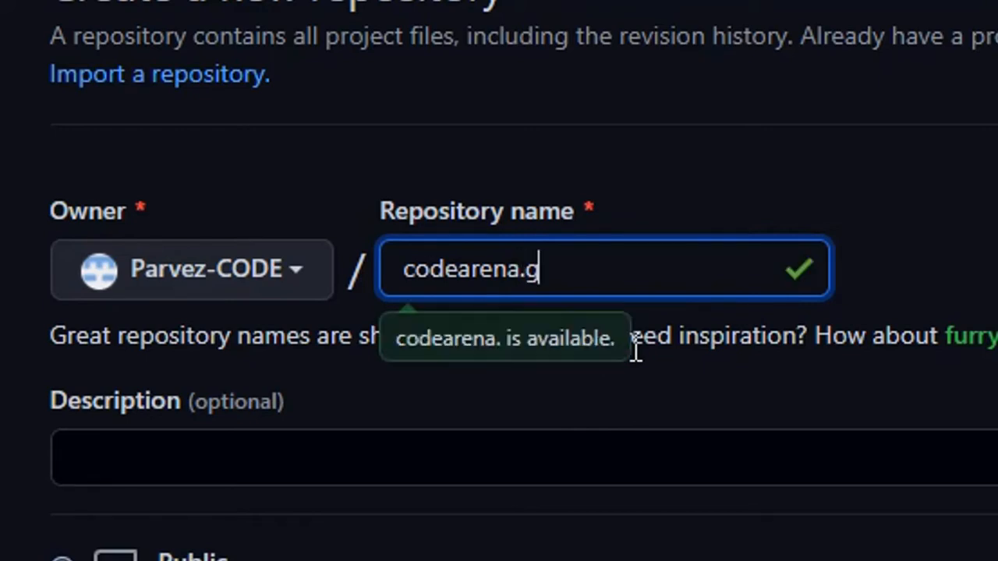
pyautogui.write('ithub.io')
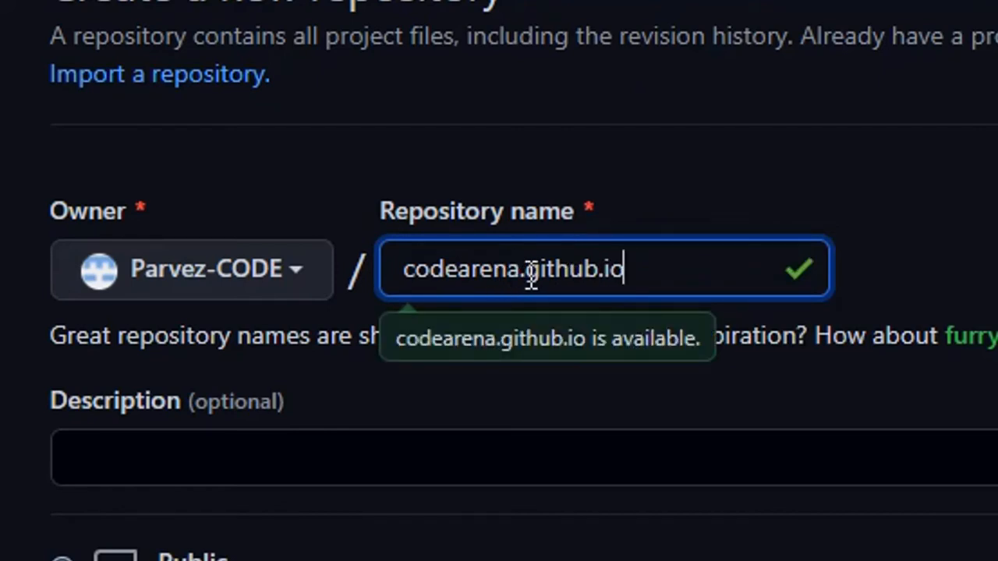
pyautogui.moveTo(521, 272); pyautogui.dragTo(643, 277)
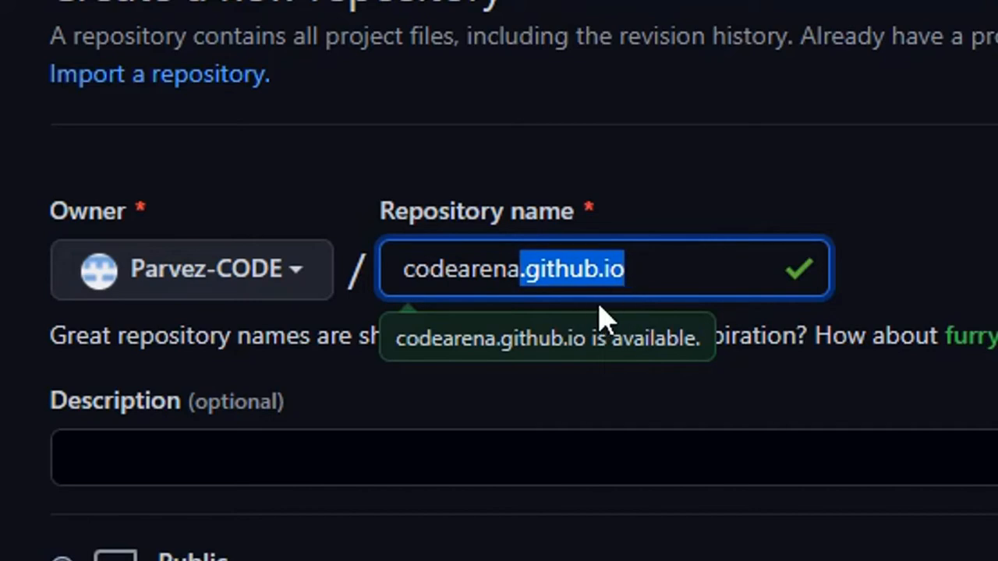
pyautogui.click(657, 271)
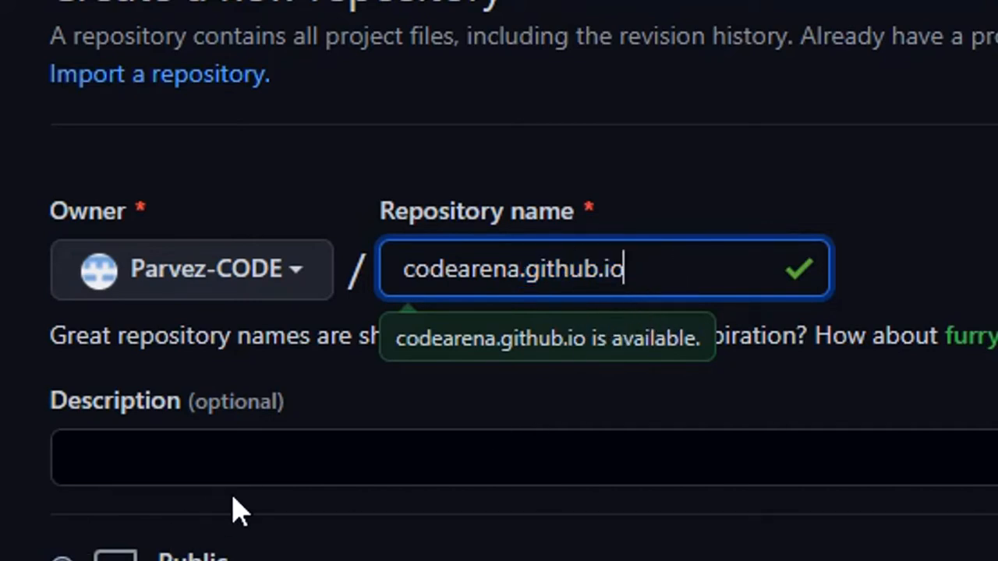
# Initialize the public repository with a README file and create it.
pyautogui.scroll(-1, 640, 243)
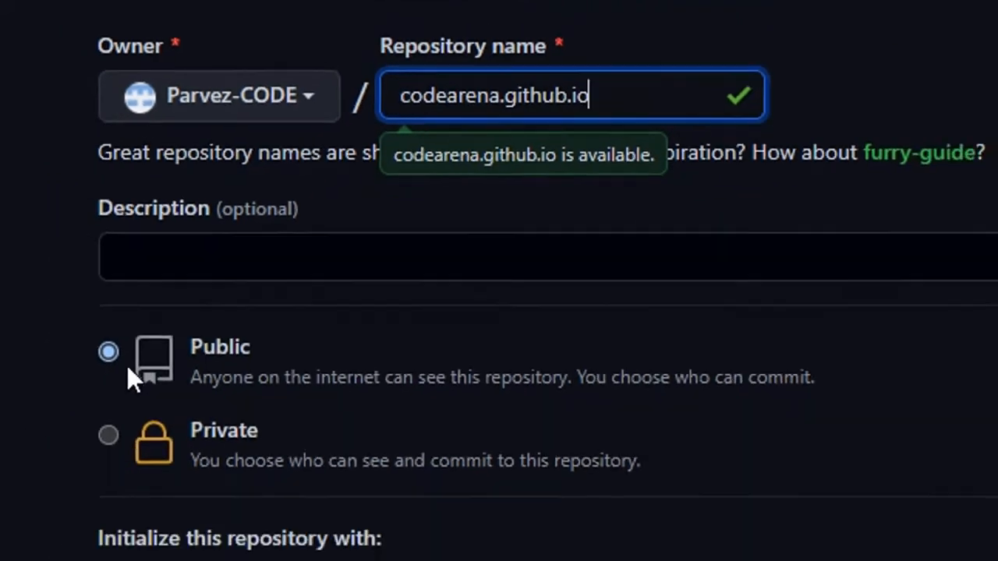
pyautogui.scroll(-1, 280, 346)
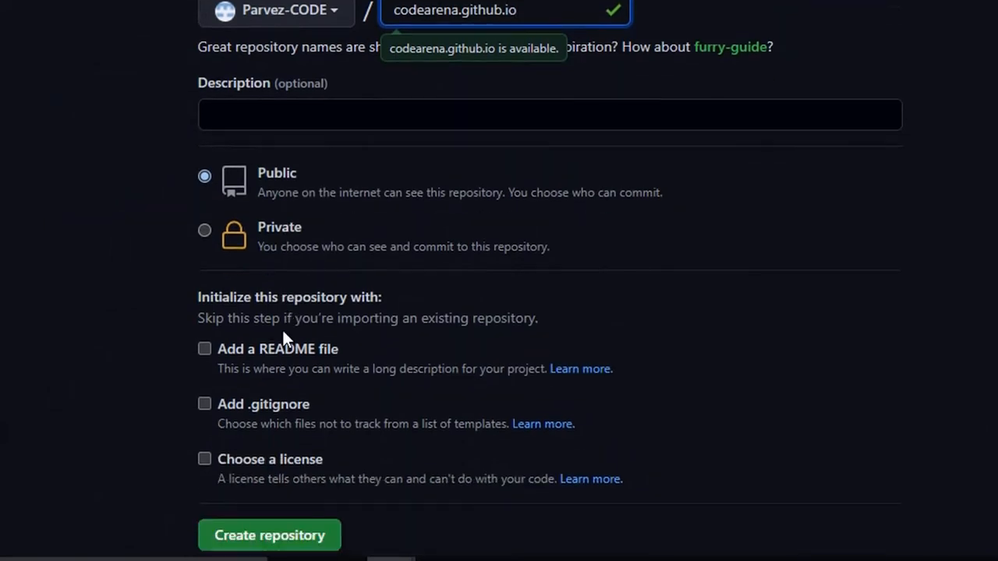
pyautogui.click(206, 349)
pyautogui.scroll(-2, 329, 378)
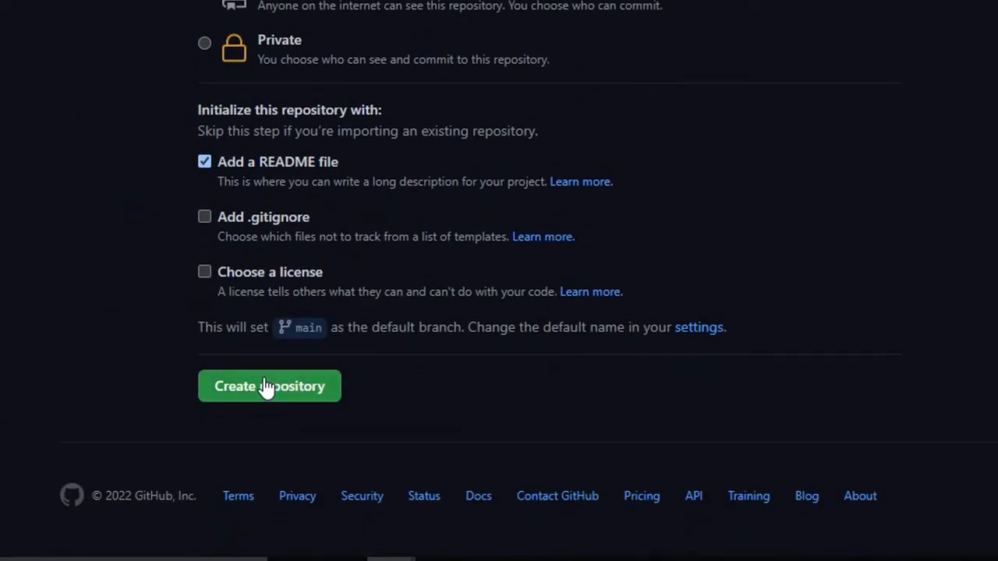
pyautogui.click(321, 399)
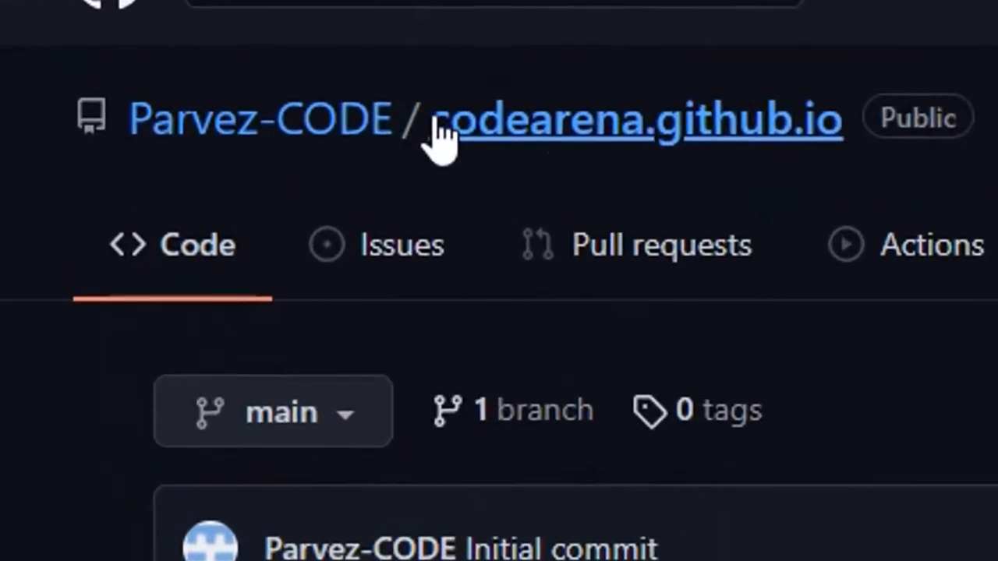
pyautogui.moveTo(139, 143); pyautogui.dragTo(244, 134)
pyautogui.moveTo(764, 99); pyautogui.dragTo(842, 167)
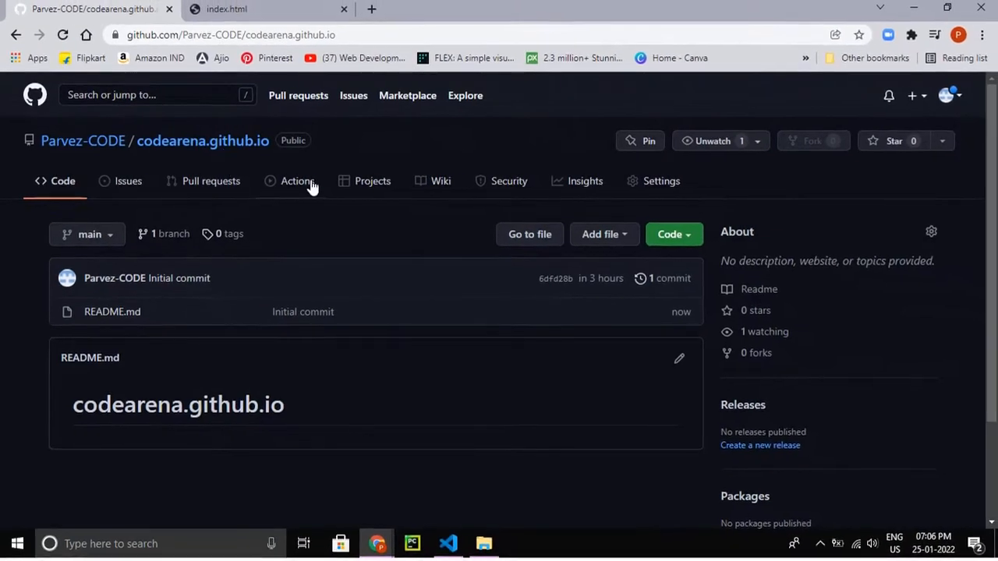
# Search Google for "github for desktop" in a new browser tab.
pyautogui.click(372, 11)
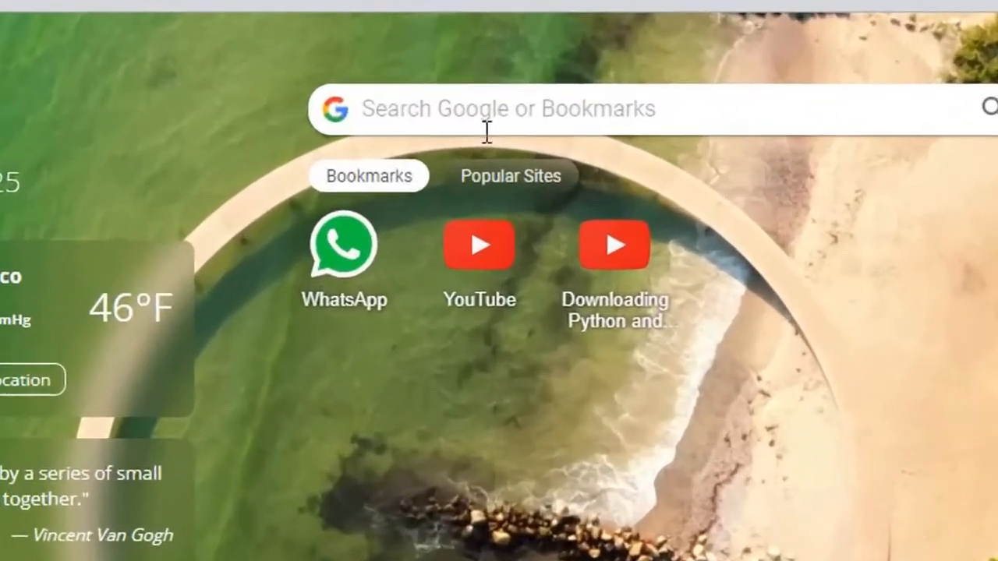
pyautogui.click(486, 131)
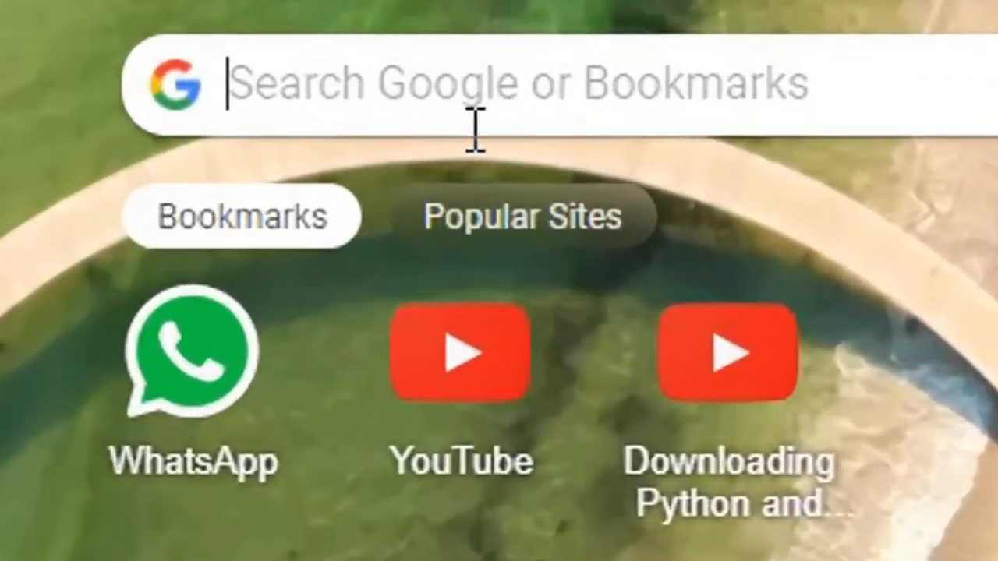
pyautogui.write('g')
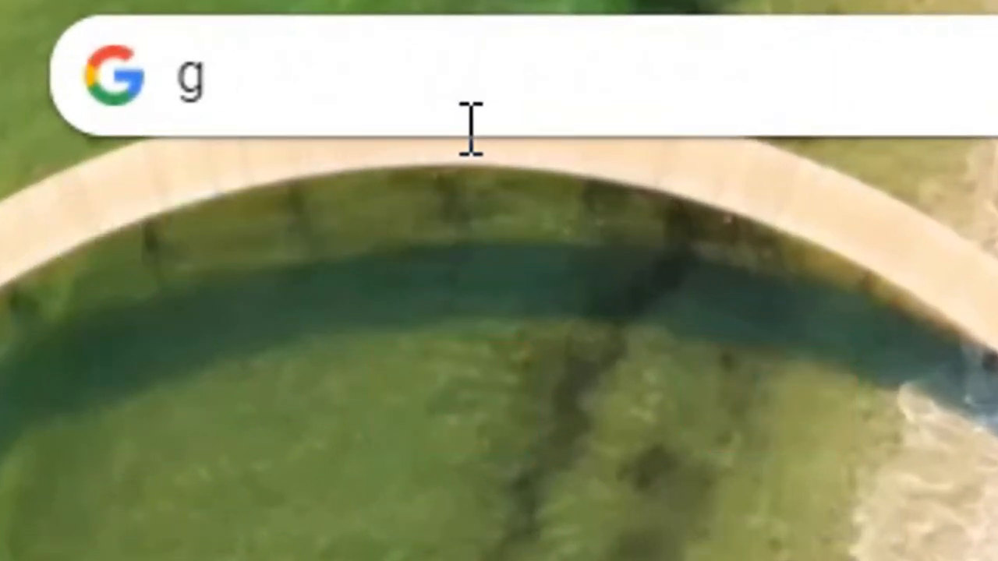
pyautogui.write('oithub ')
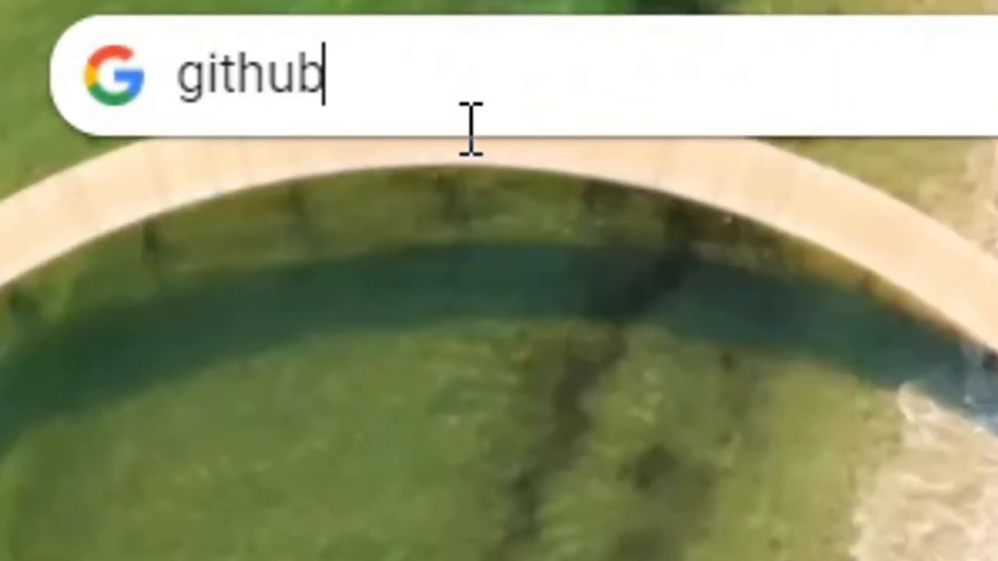
pyautogui.write('for')
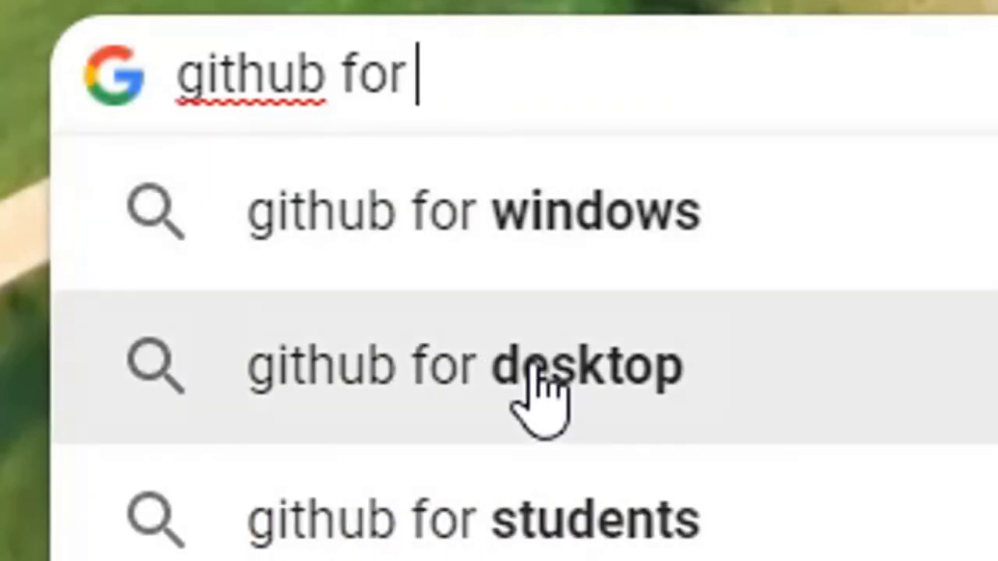
pyautogui.click(535, 372)
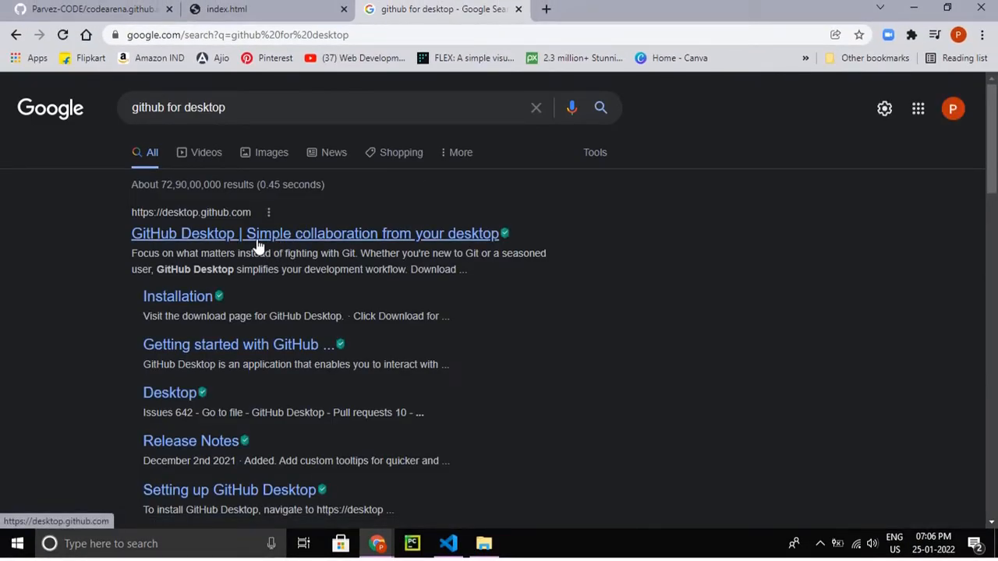
# Open the GitHub Desktop website from the search results and download the installer for Windows (64bit).
pyautogui.click(246, 235)
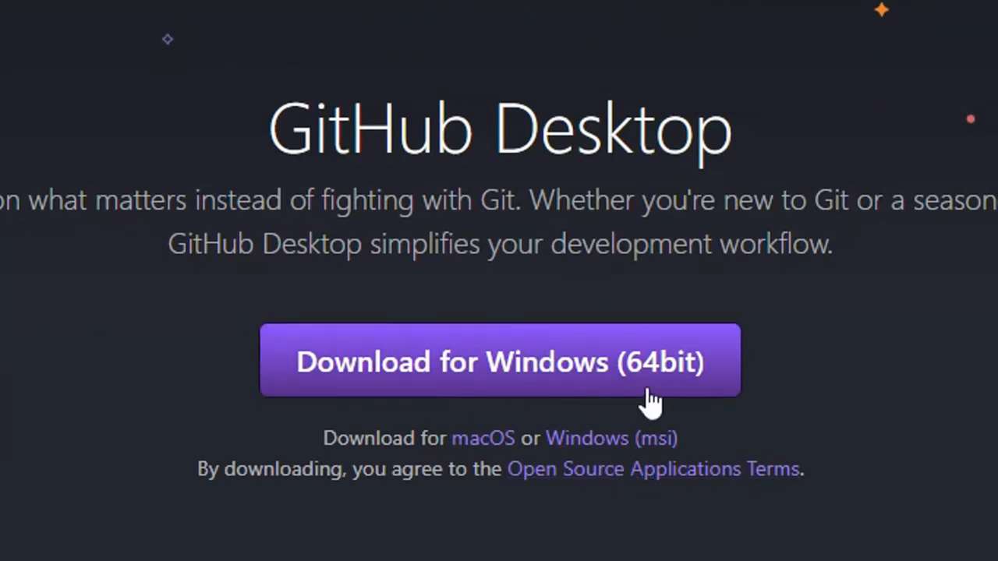
pyautogui.scroll(-15, 628, 372)
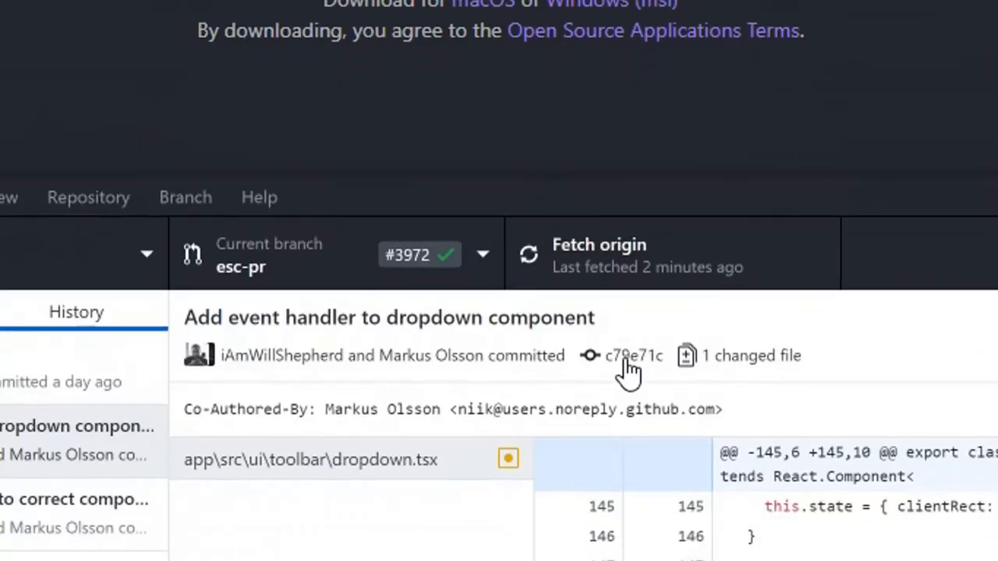
pyautogui.scroll(15, 629, 372)
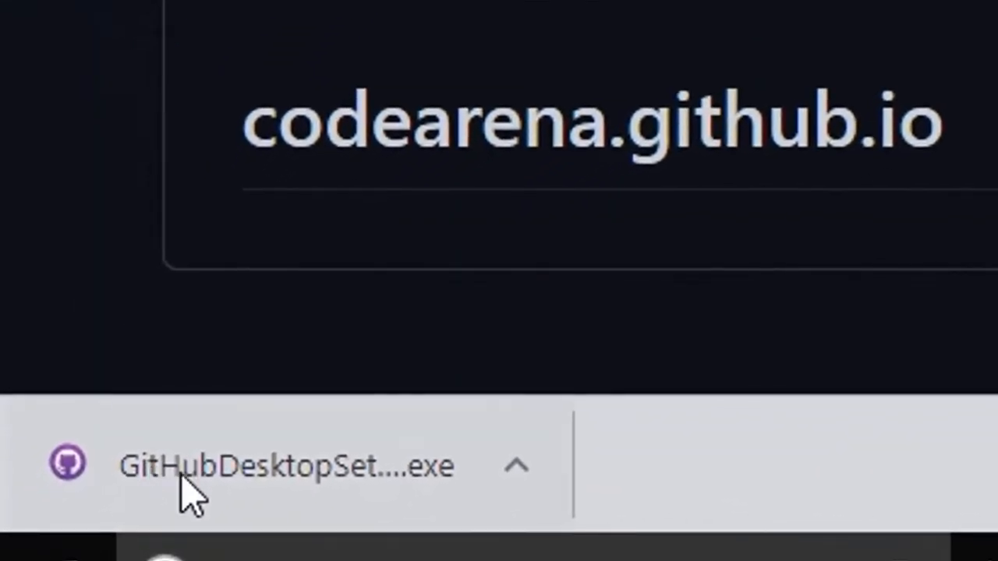
# Show the downloaded GitHub Desktop installer in its folder and run it.
pyautogui.click(515, 489)
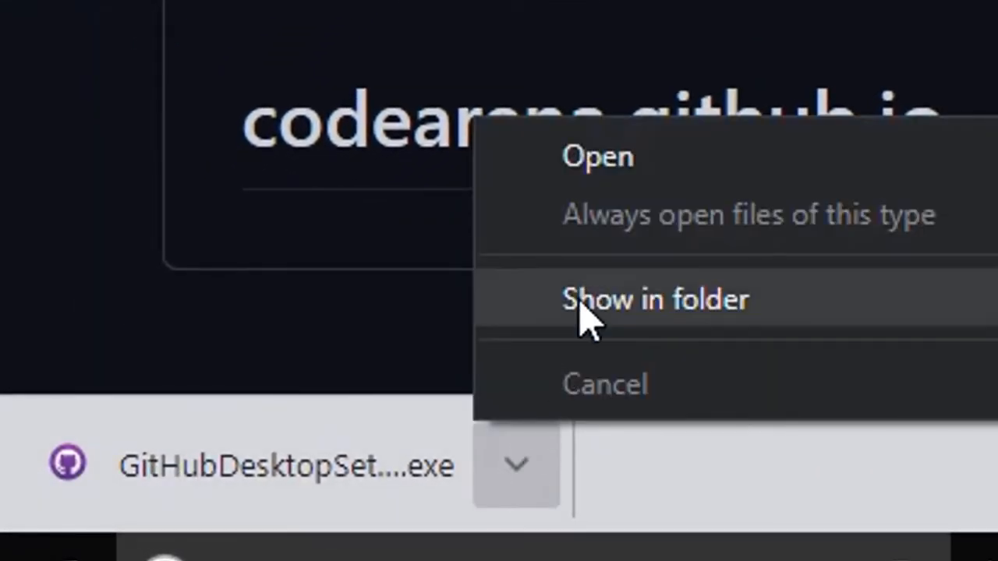
pyautogui.click(641, 321)
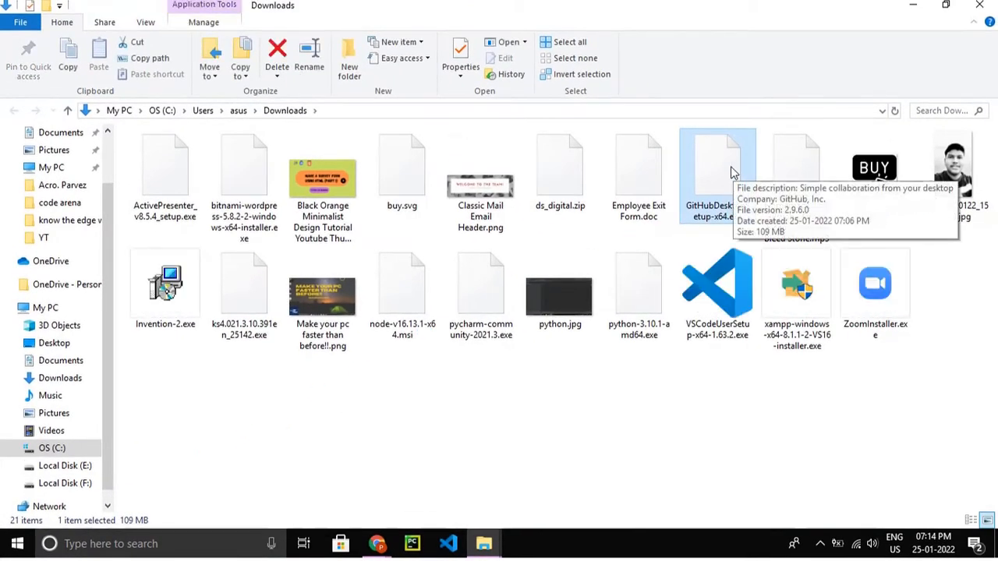
pyautogui.doubleClick(730, 166)
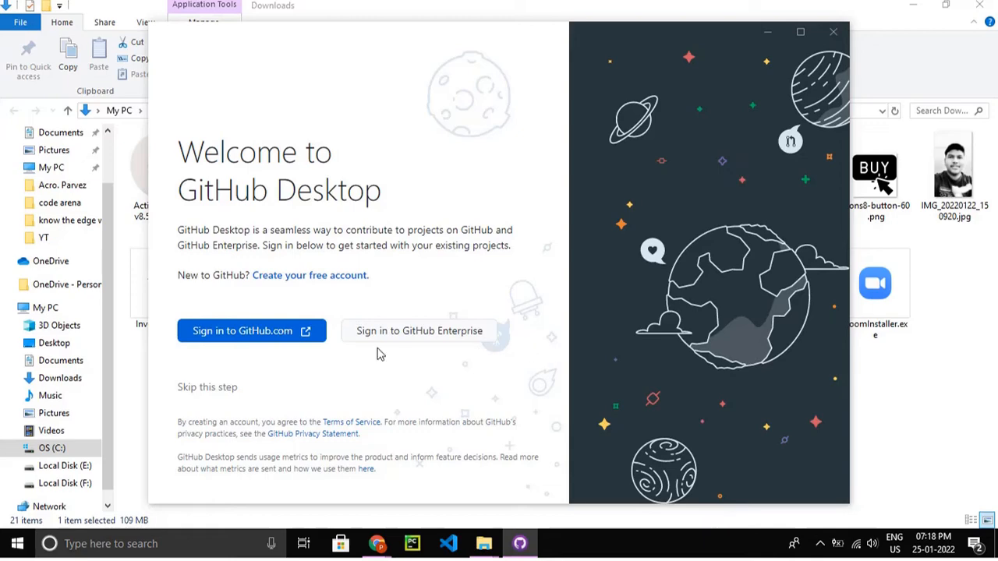
# Sign in to GitHub.com through the browser and finish configuring Git with the GitHub account name and email address.
pyautogui.click(237, 331)
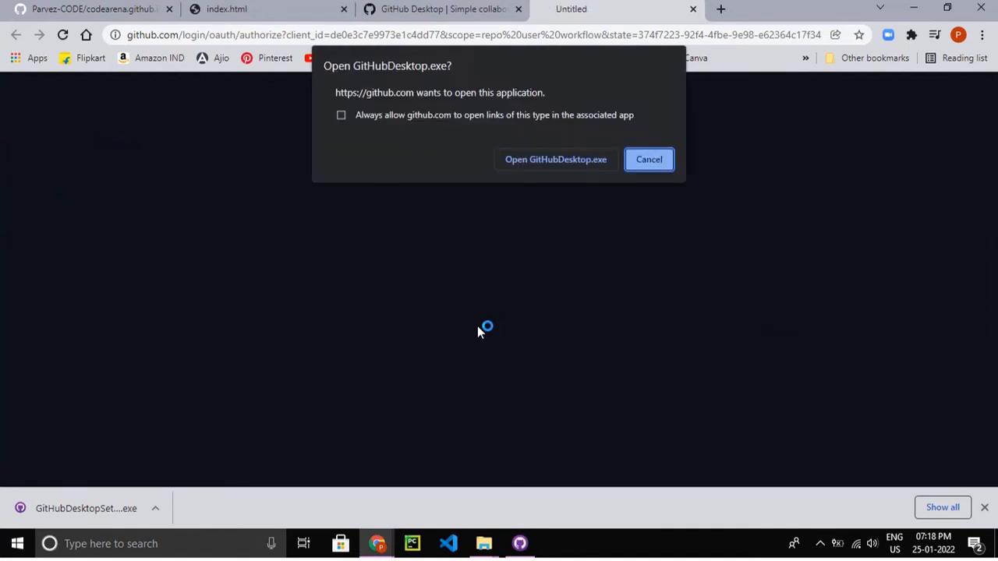
pyautogui.click(563, 160)
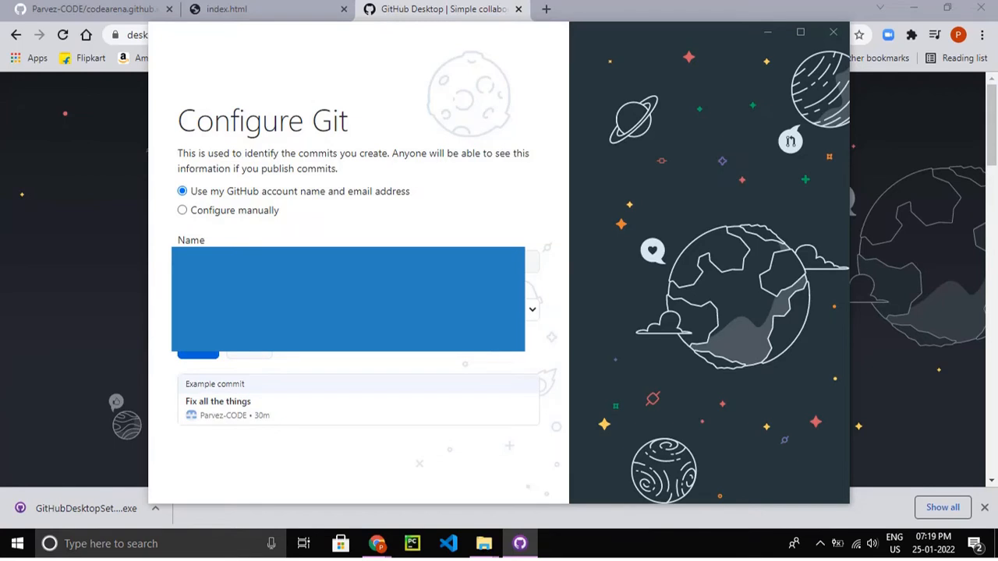
pyautogui.click(497, 311)
pyautogui.click(495, 332)
pyautogui.click(198, 348)
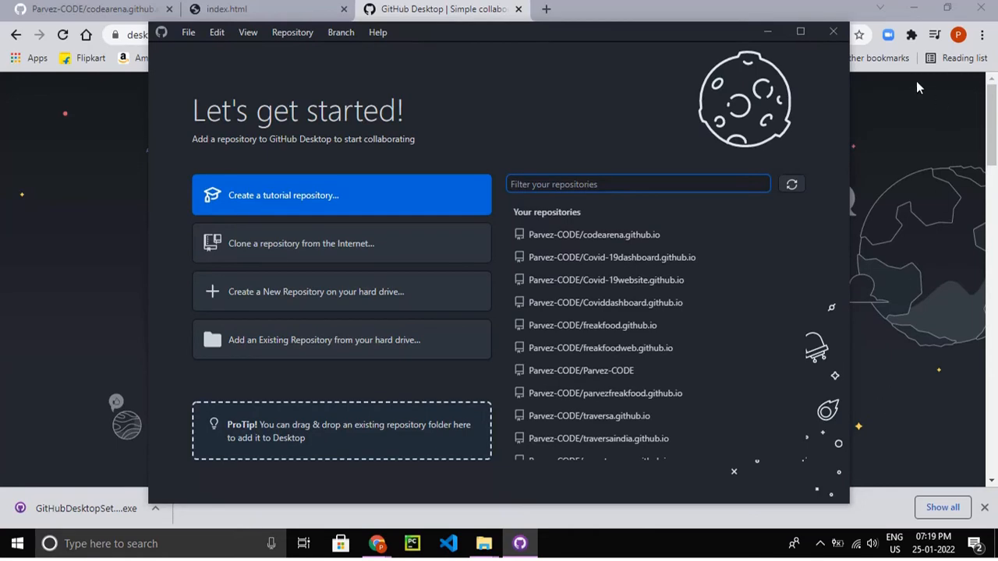
# Maximize the GitHub Desktop window and start cloning a repository from the Internet by URL.
pyautogui.click(808, 35)
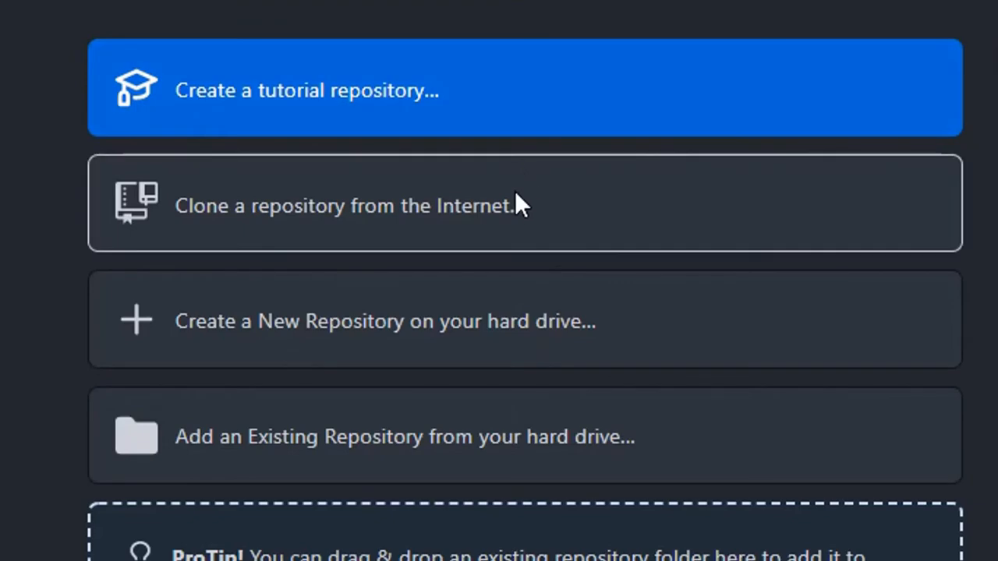
pyautogui.click(514, 197)
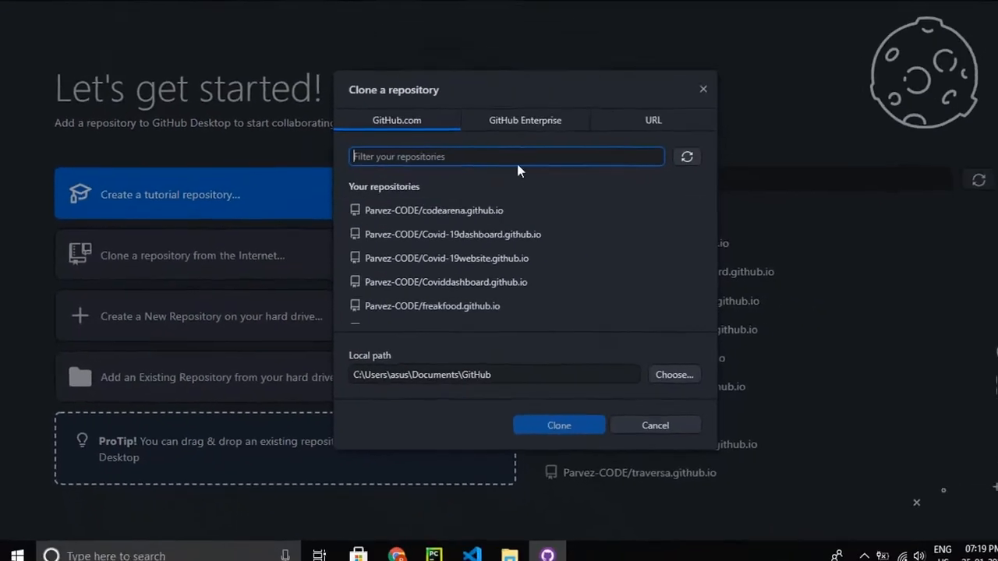
pyautogui.click(599, 129)
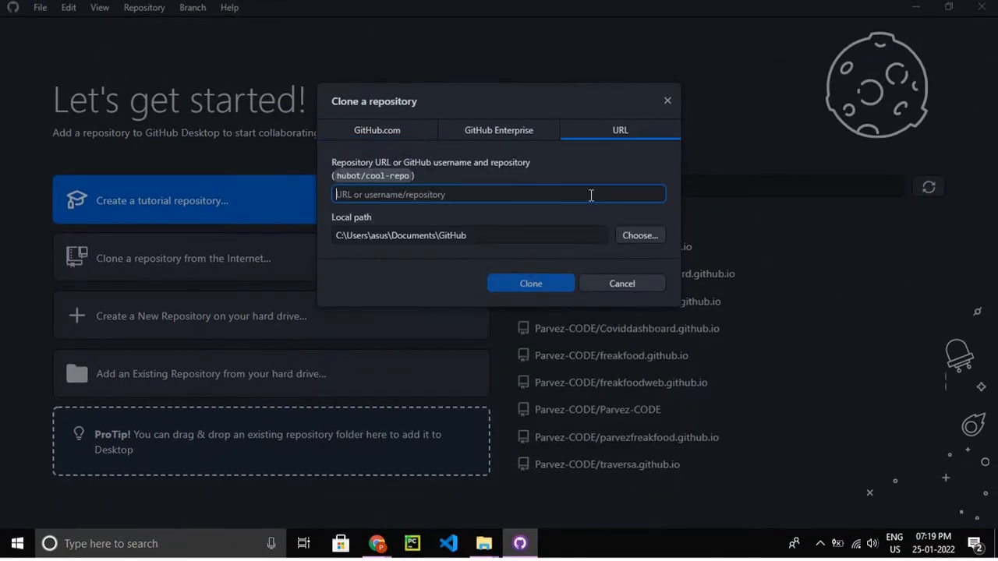
# Switch to Chrome and copy the HTTPS clone URL of the codearena.github.io repository.
pyautogui.click(377, 544)
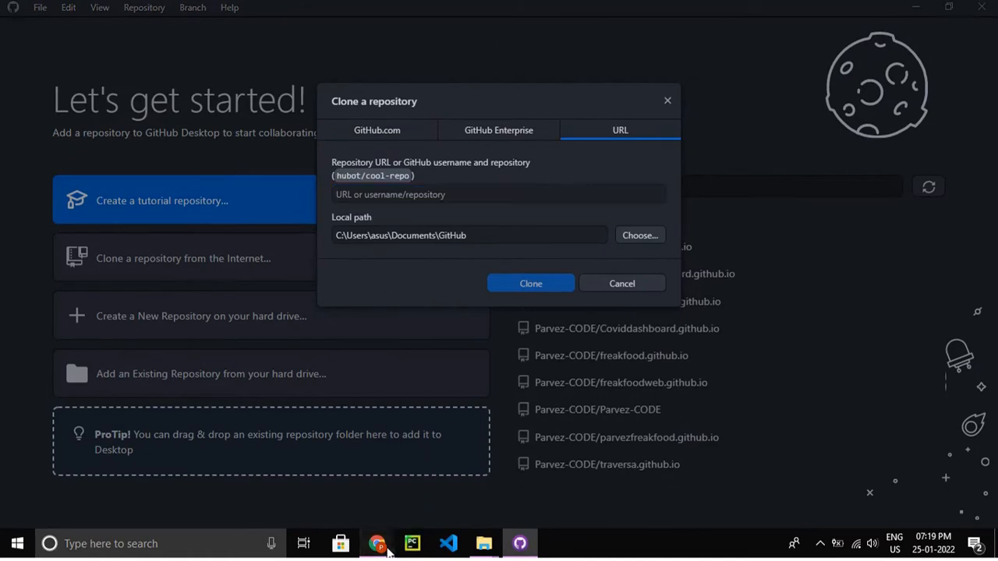
pyautogui.click(368, 478)
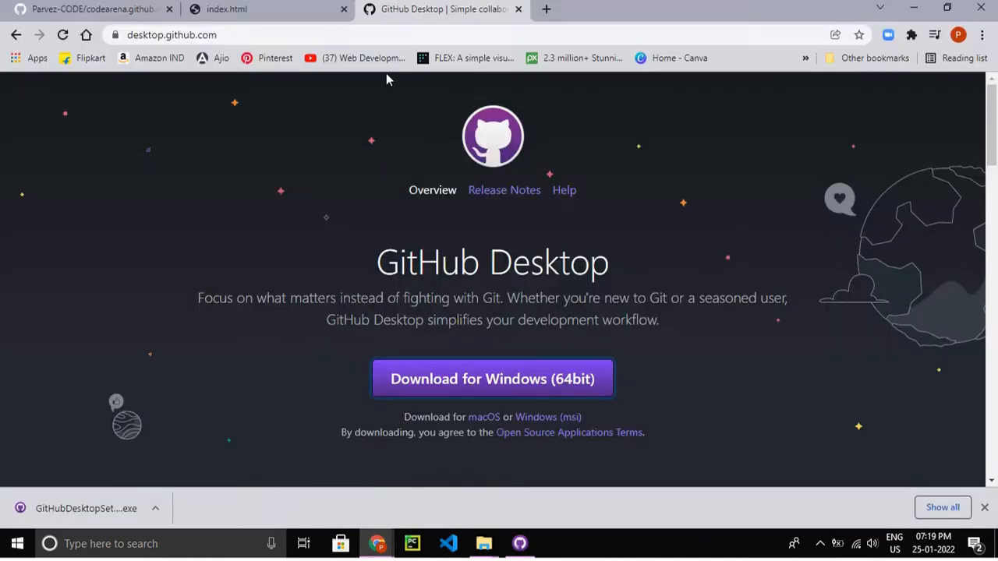
pyautogui.click(96, 6)
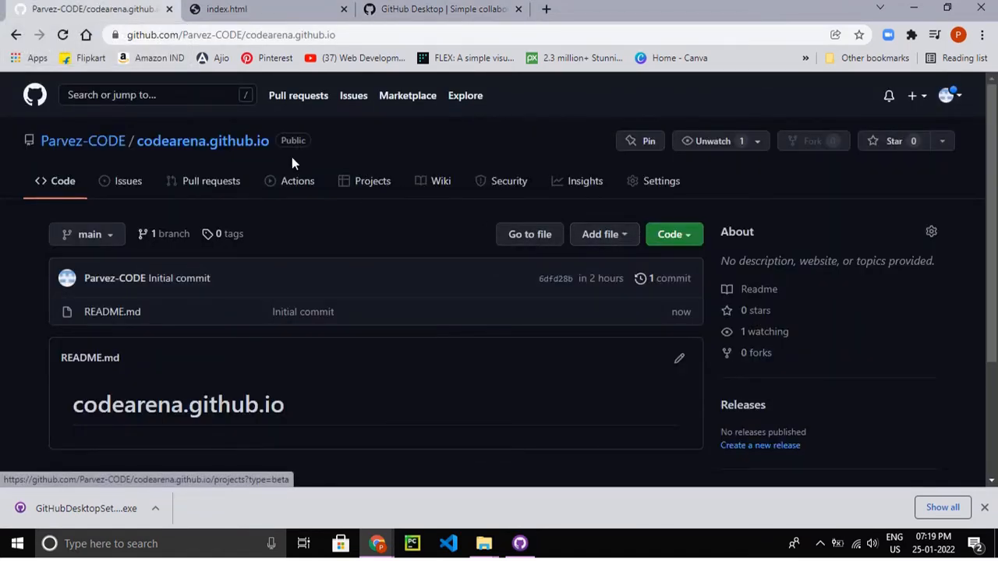
pyautogui.click(691, 242)
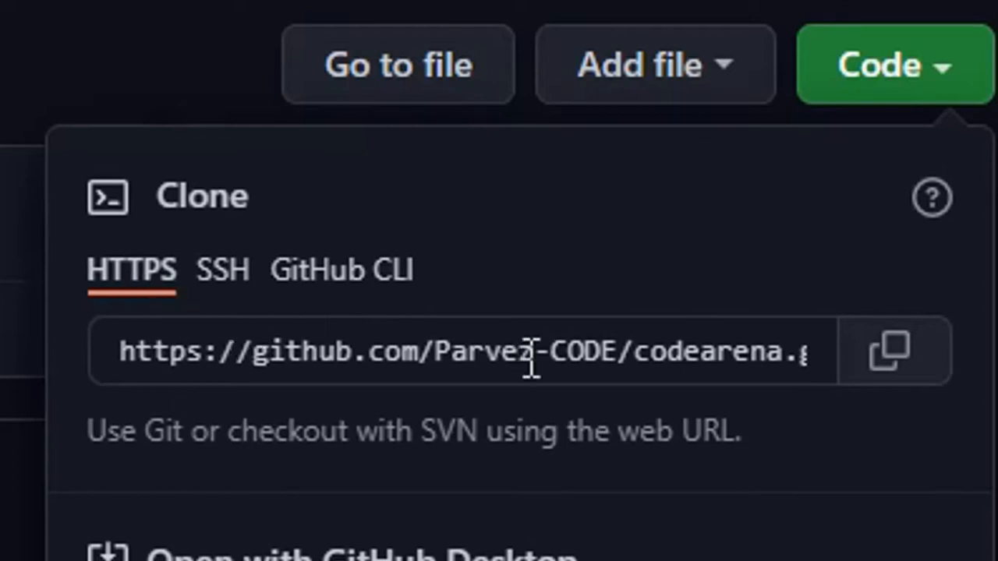
pyautogui.click(114, 345)
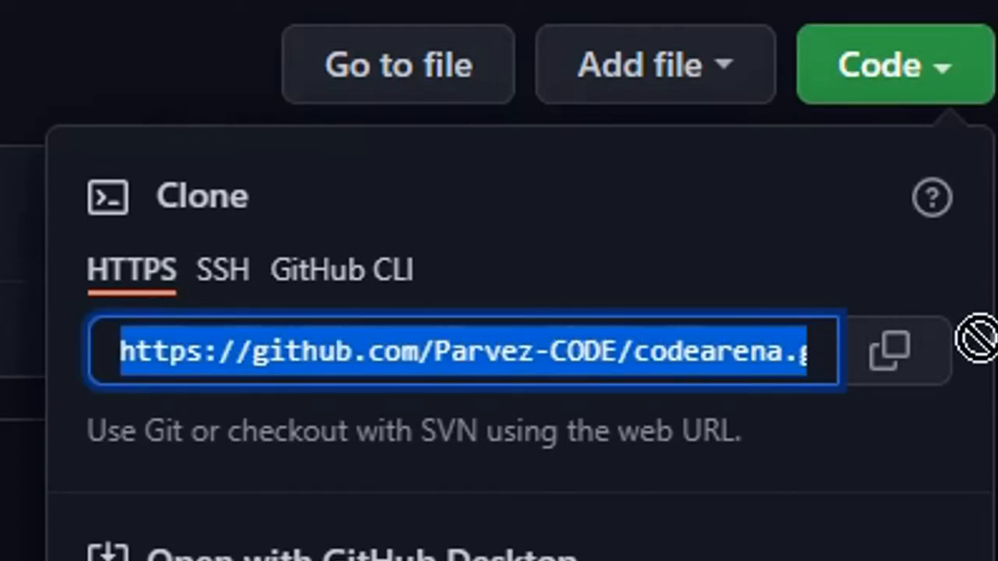
pyautogui.click(911, 371)
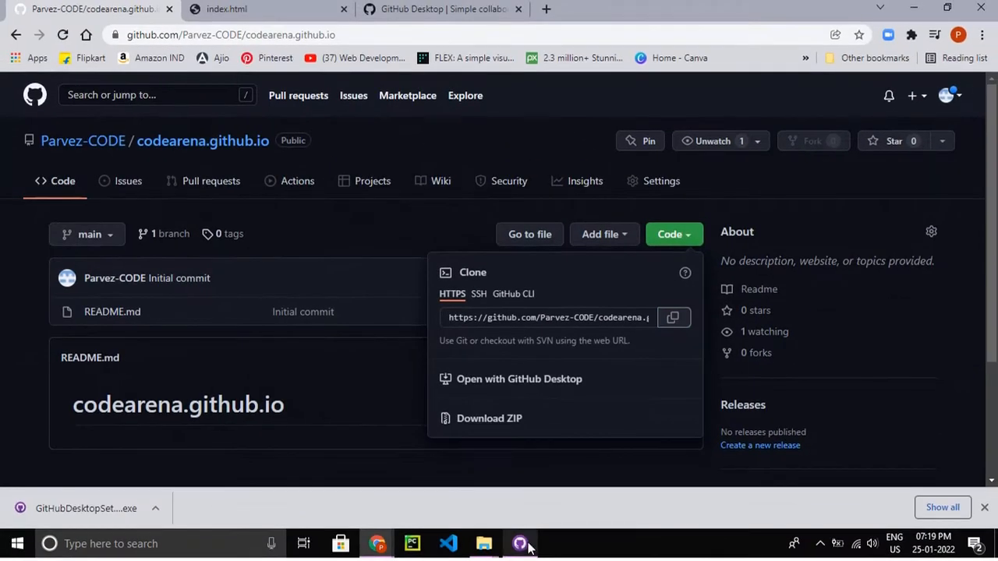
# Return to GitHub Desktop, paste the copied repository URL and clone it to the suggested local path.
pyautogui.click(524, 546)
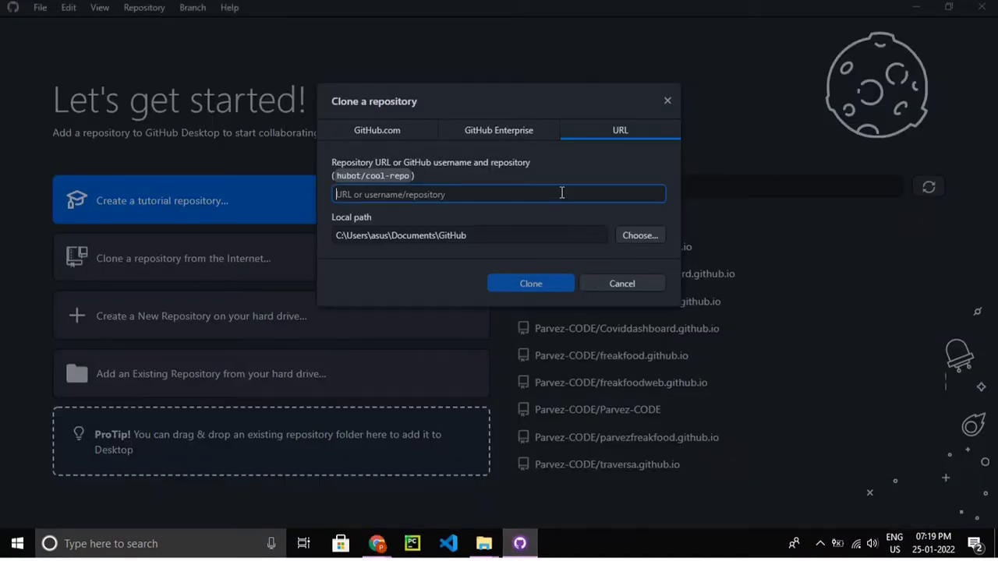
pyautogui.hotkey('ctrl', 'v')
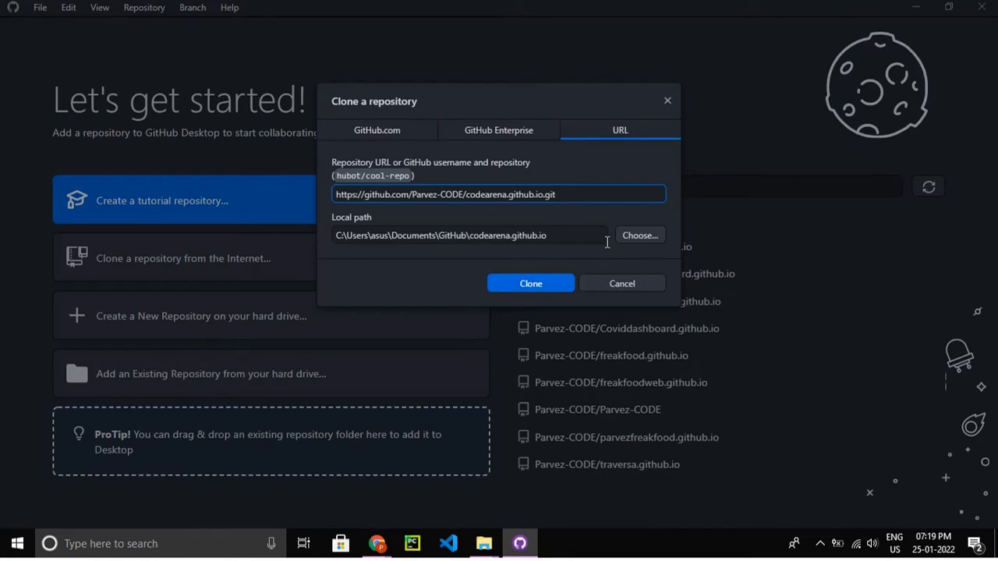
pyautogui.click(545, 285)
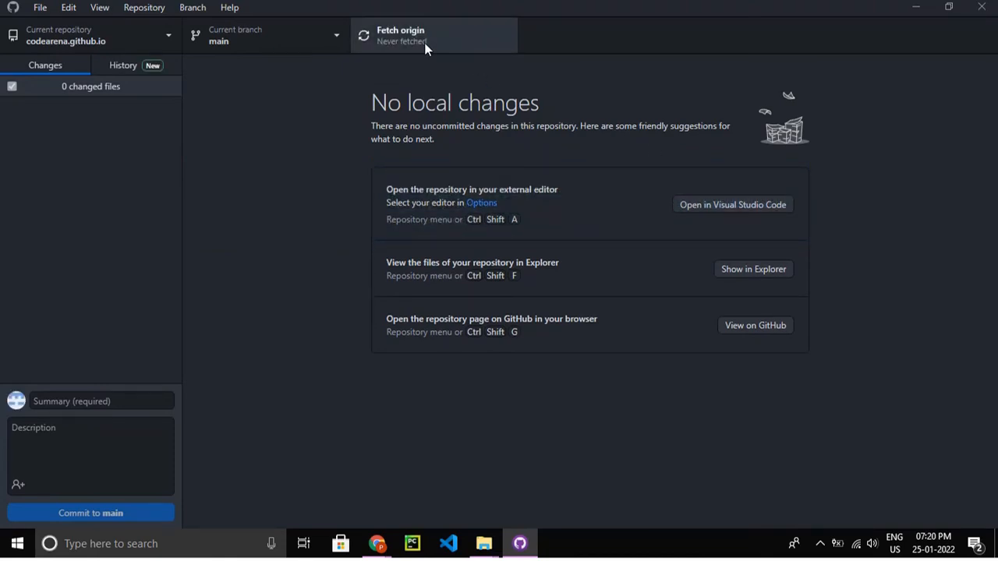
# Fetch origin for the cloned repository and show its local folder in Explorer.
pyautogui.click(439, 37)
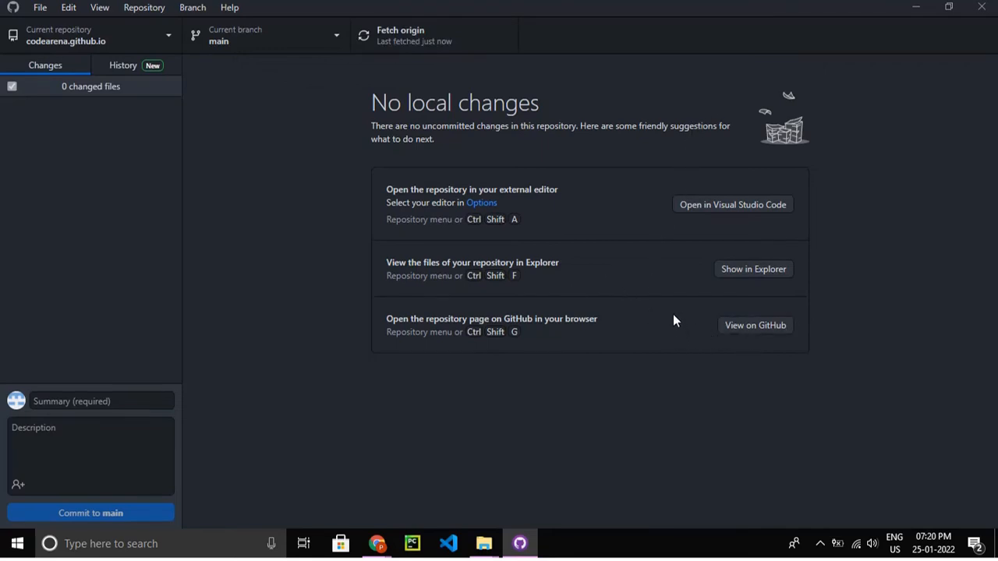
pyautogui.click(743, 273)
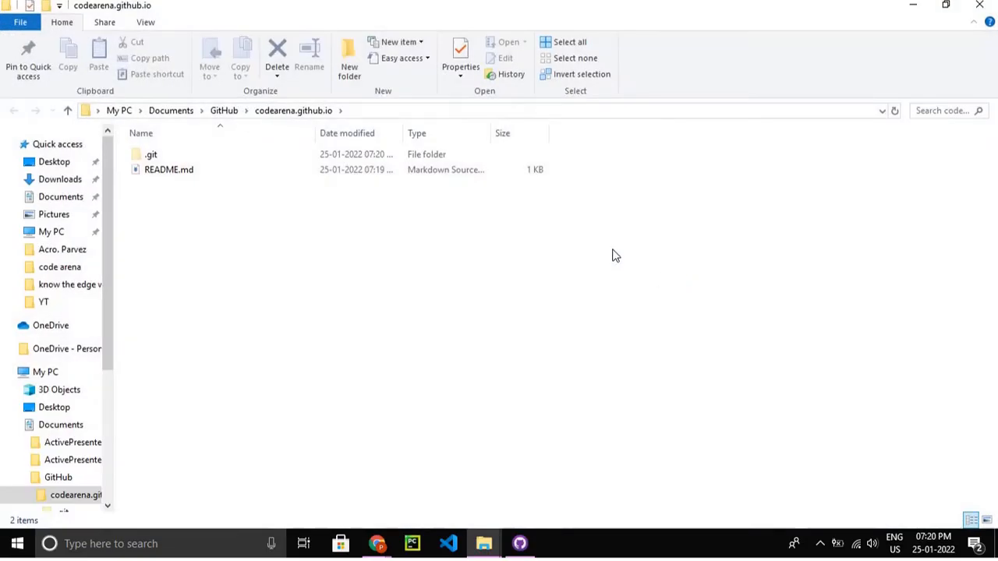
pyautogui.moveTo(205, 191); pyautogui.dragTo(195, 177)
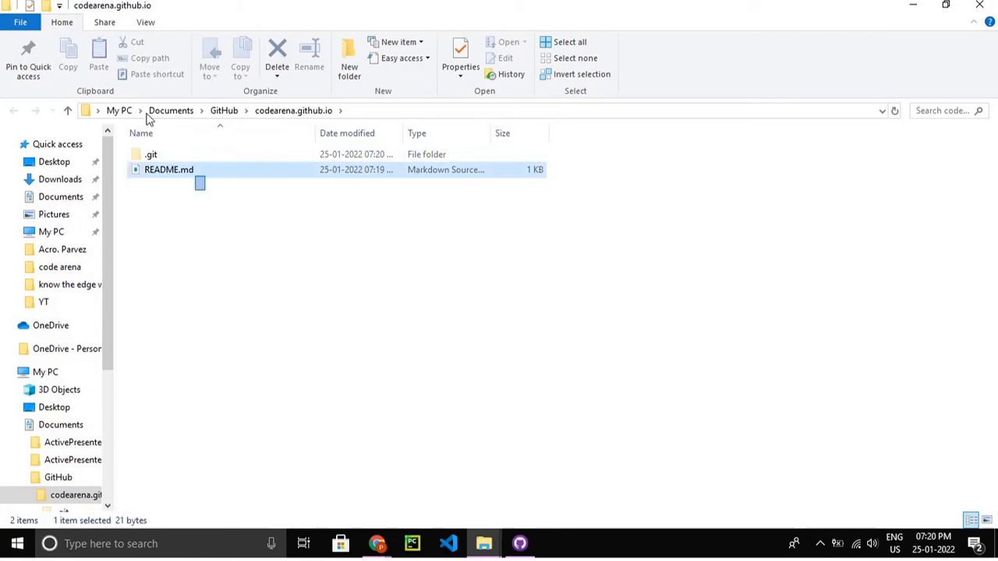
pyautogui.moveTo(148, 119); pyautogui.dragTo(156, 161)
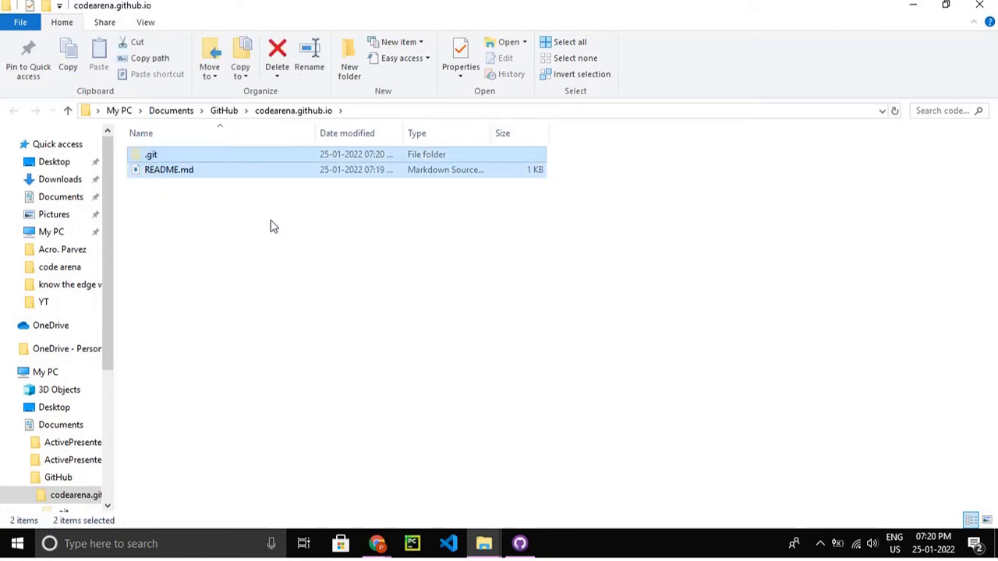
pyautogui.click(288, 225)
# Bring up the "know the edge website" folder and open the codearena.github.io folder in the smaller window beside its files.
pyautogui.moveTo(499, 533)
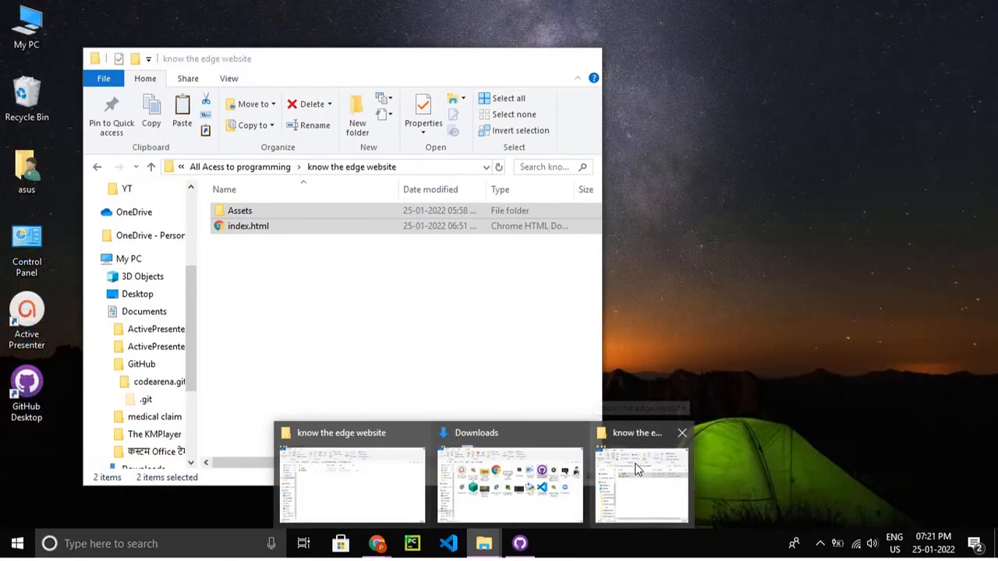
pyautogui.click(636, 468)
pyautogui.click(167, 384)
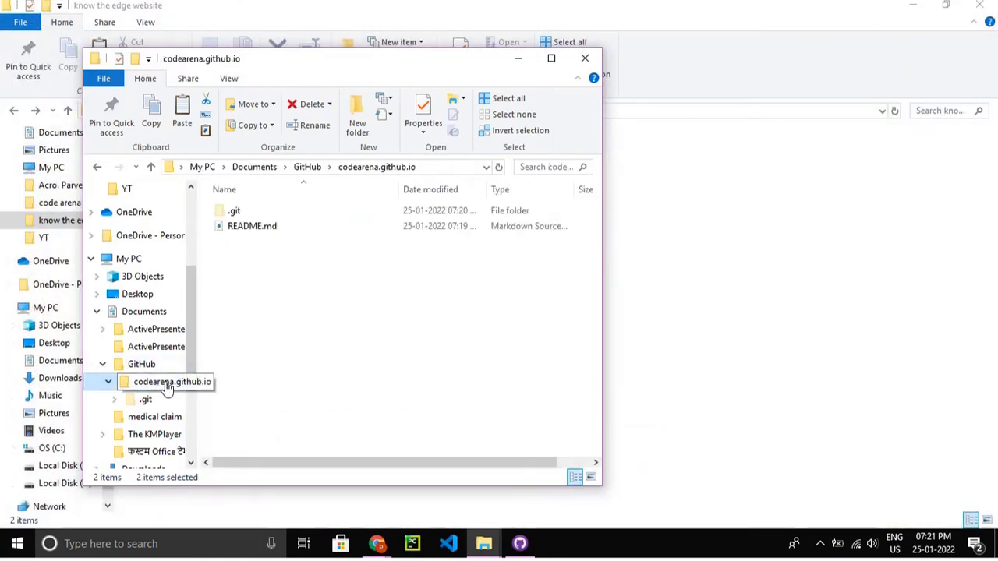
pyautogui.moveTo(397, 65); pyautogui.dragTo(657, 53)
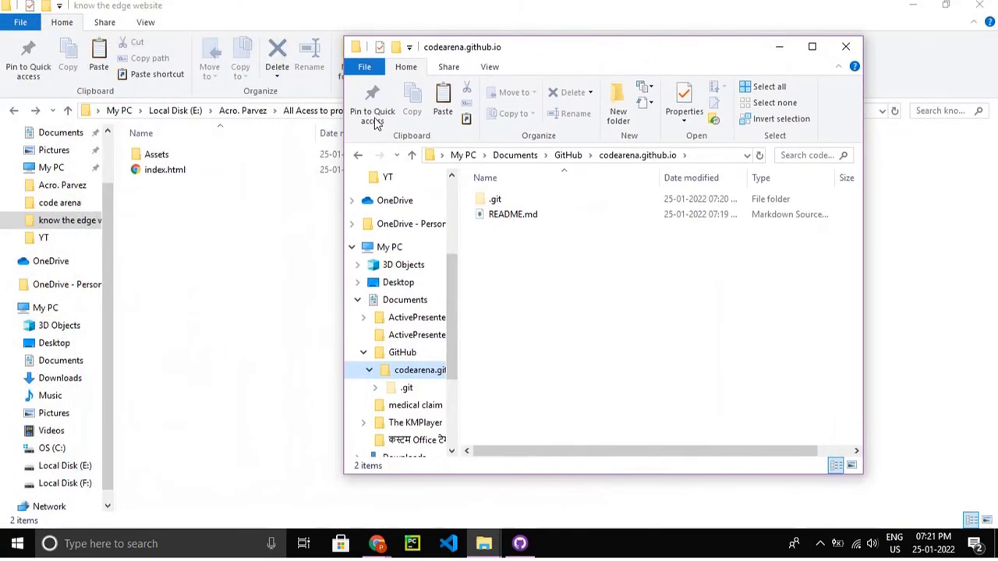
# Copy the Assets folder and index.html from the "know the edge website" folder into the codearena.github.io folder.
pyautogui.moveTo(225, 195); pyautogui.dragTo(213, 144)
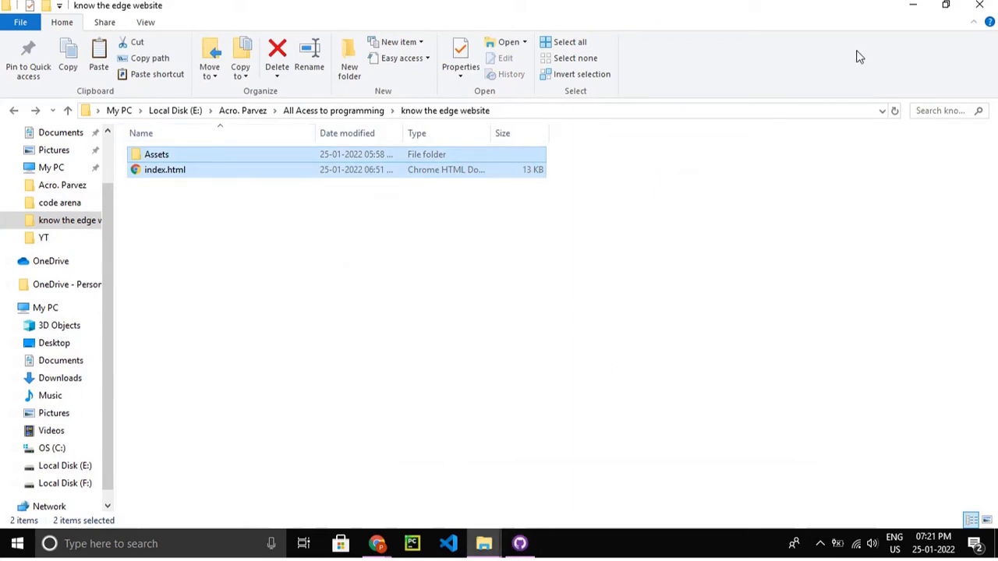
pyautogui.click(946, 5)
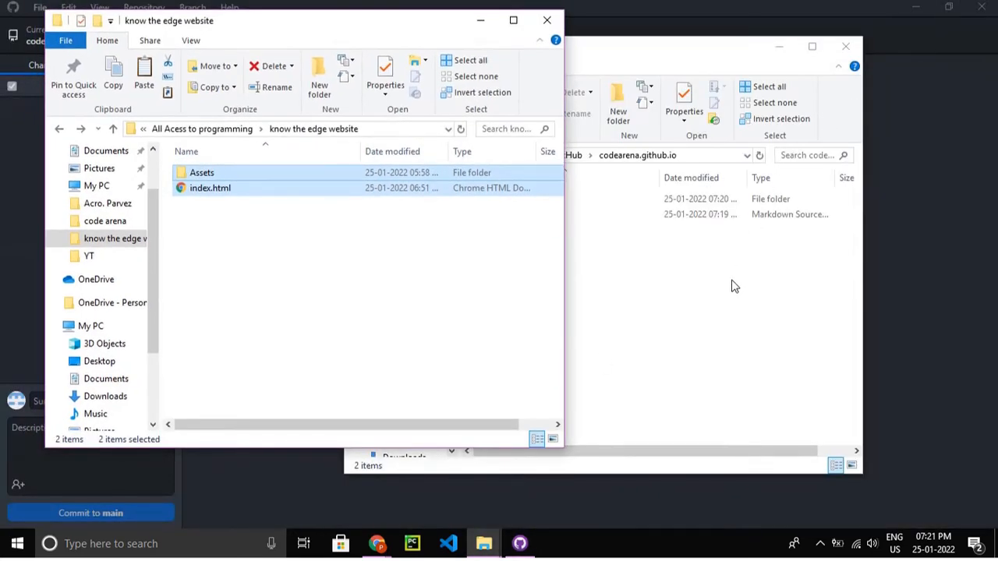
pyautogui.moveTo(731, 287); pyautogui.dragTo(794, 263)
pyautogui.moveTo(667, 57); pyautogui.dragTo(746, 51)
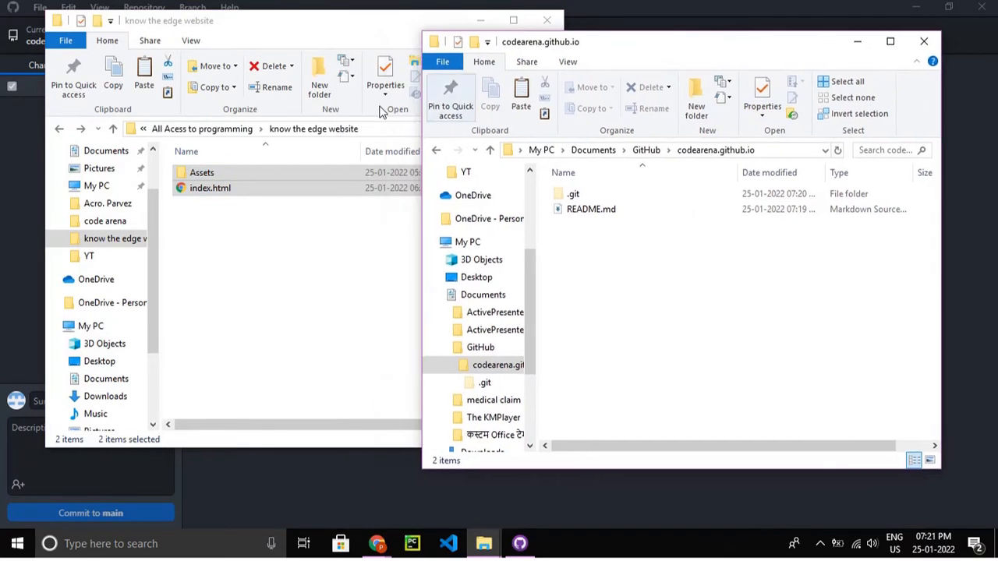
pyautogui.moveTo(301, 249); pyautogui.dragTo(693, 289)
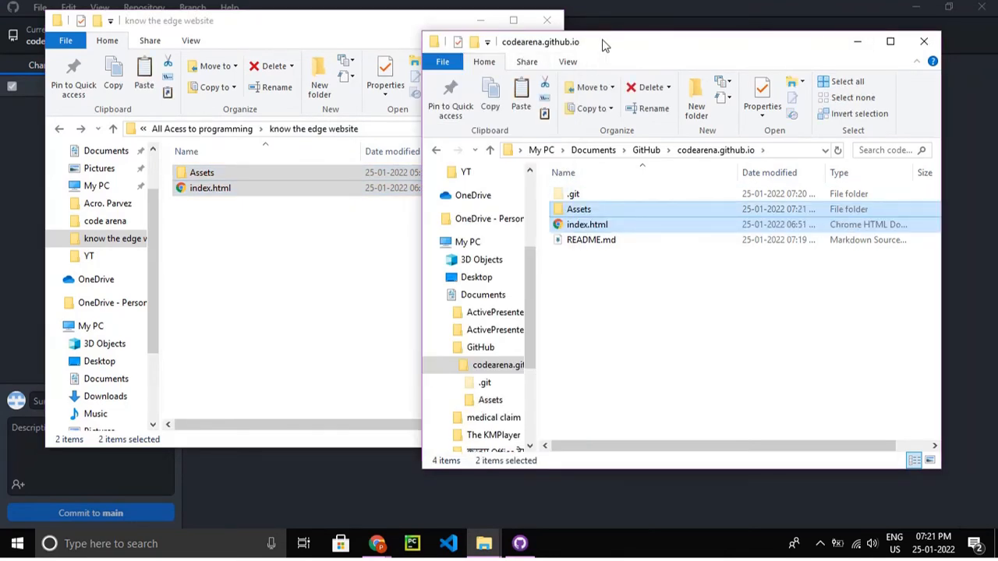
# Clear the Explorer windows out of the way and return to the repository's changes in GitHub Desktop.
pyautogui.moveTo(505, 47); pyautogui.dragTo(585, 47)
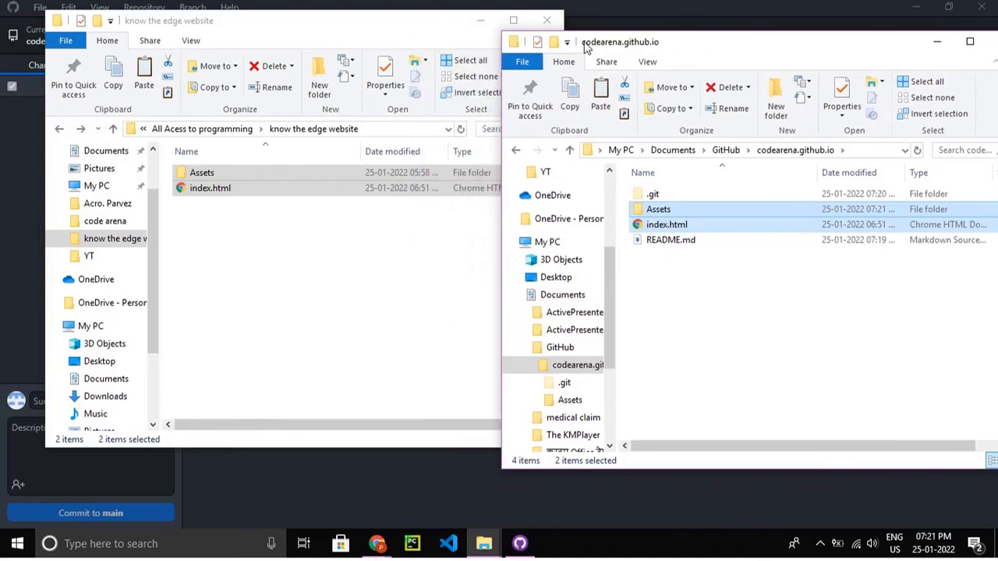
pyautogui.click(480, 20)
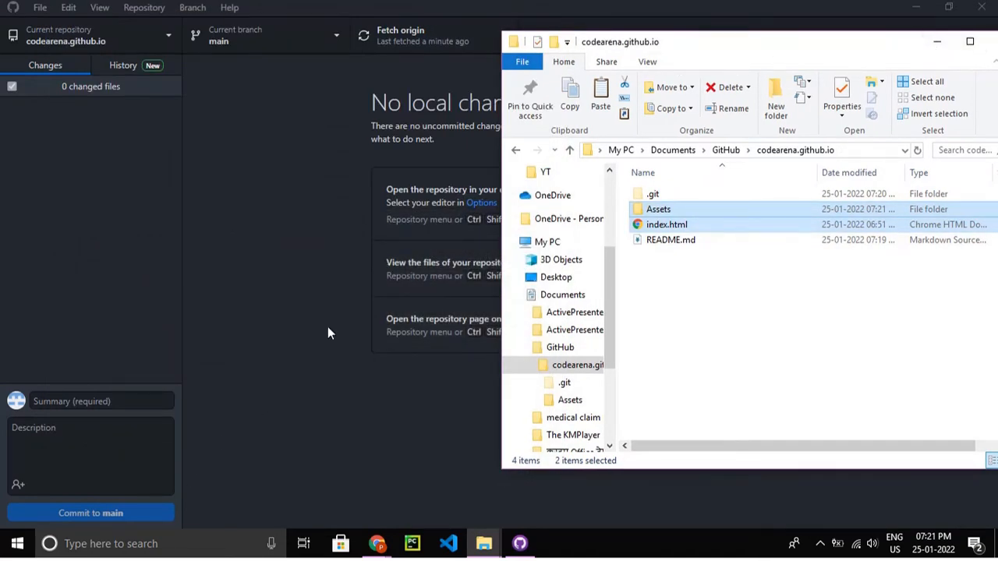
pyautogui.click(287, 284)
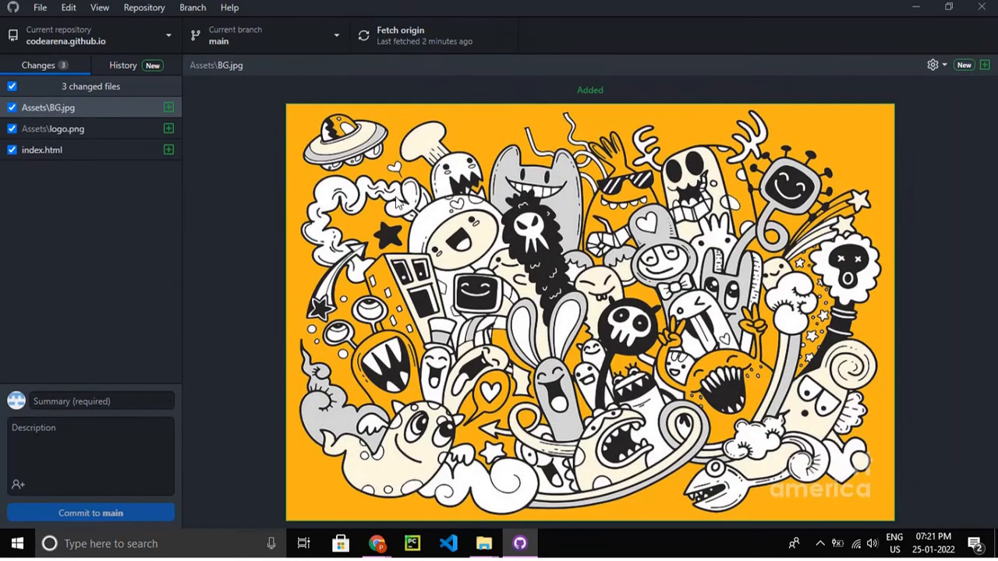
# Commit the added Assets files and index.html to main with the summary "codearena" and push the commit to origin.
pyautogui.click(43, 212)
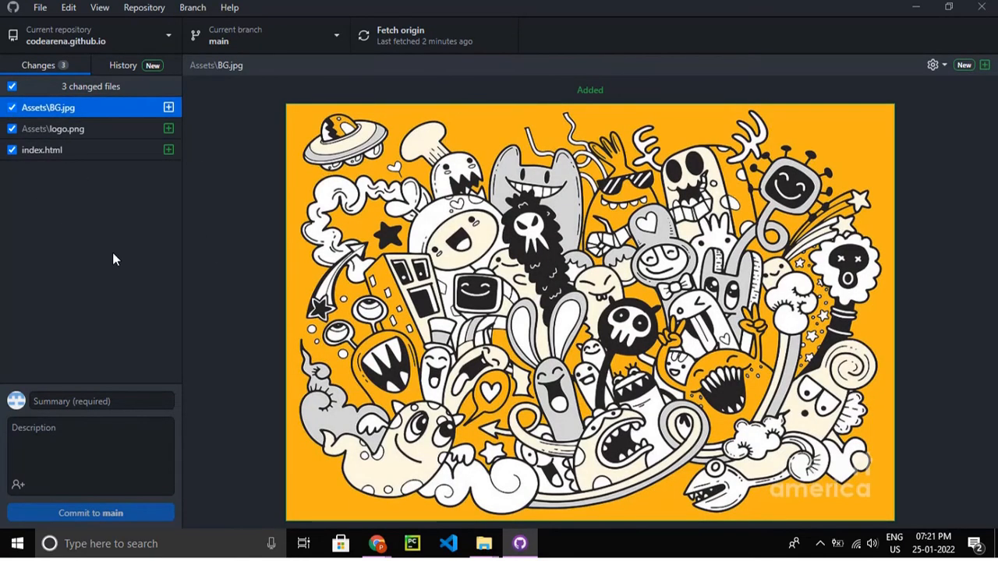
pyautogui.click(98, 402)
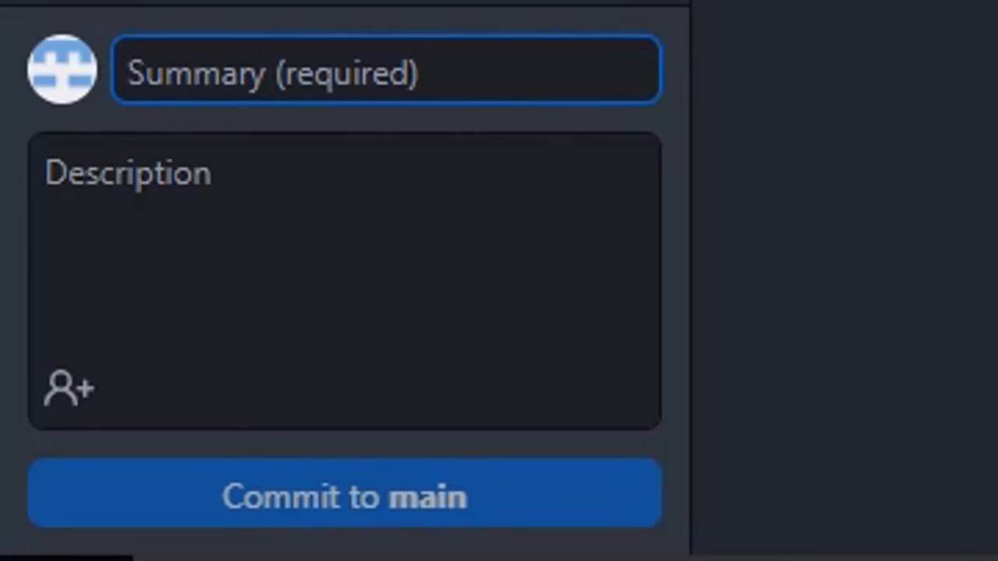
pyautogui.write('co')
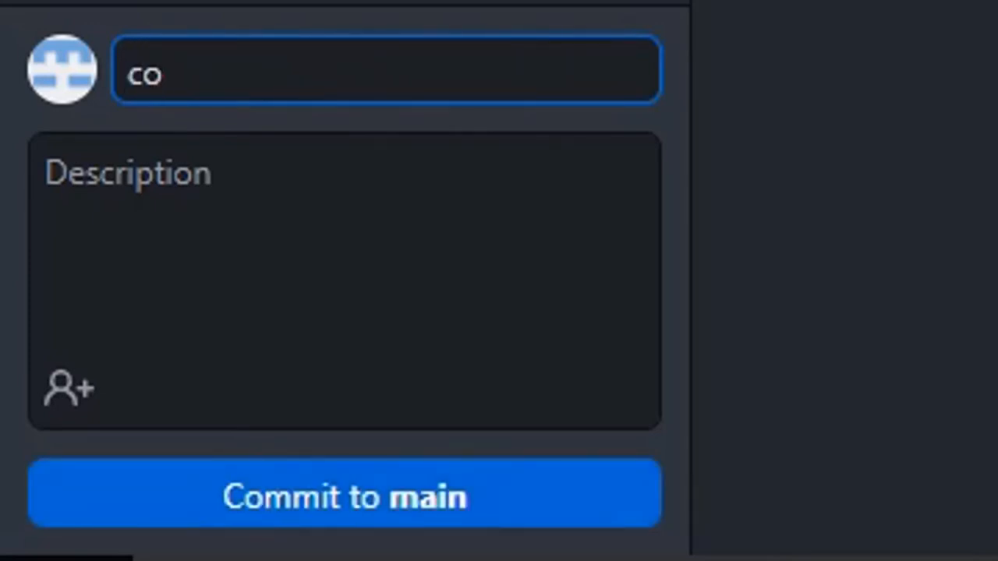
pyautogui.write('deare')
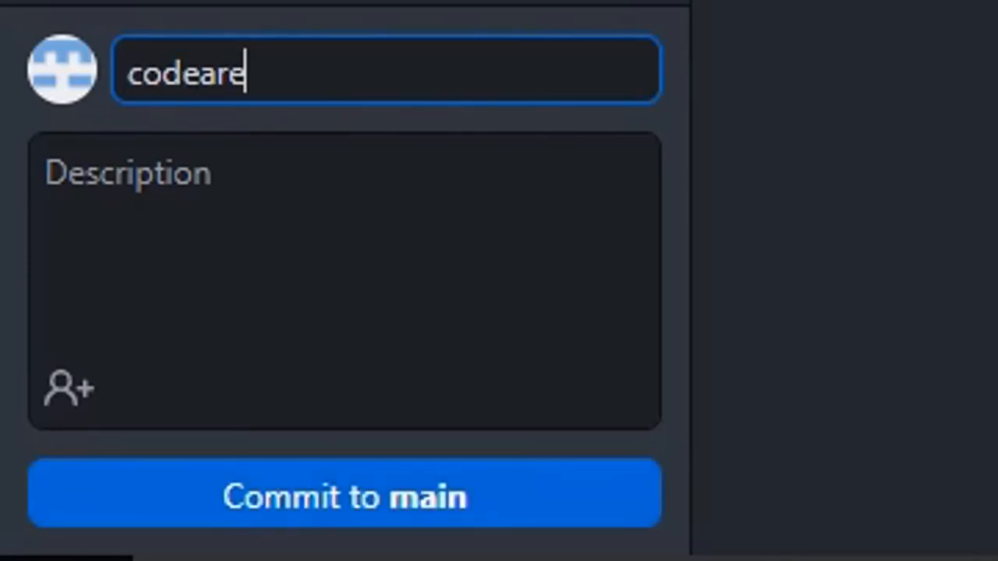
pyautogui.write('na')
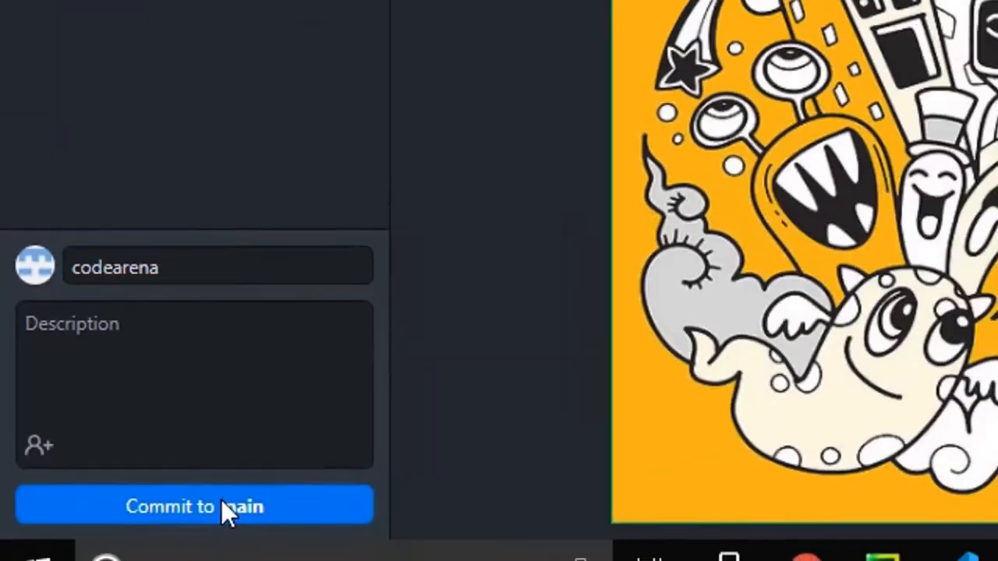
pyautogui.click(222, 505)
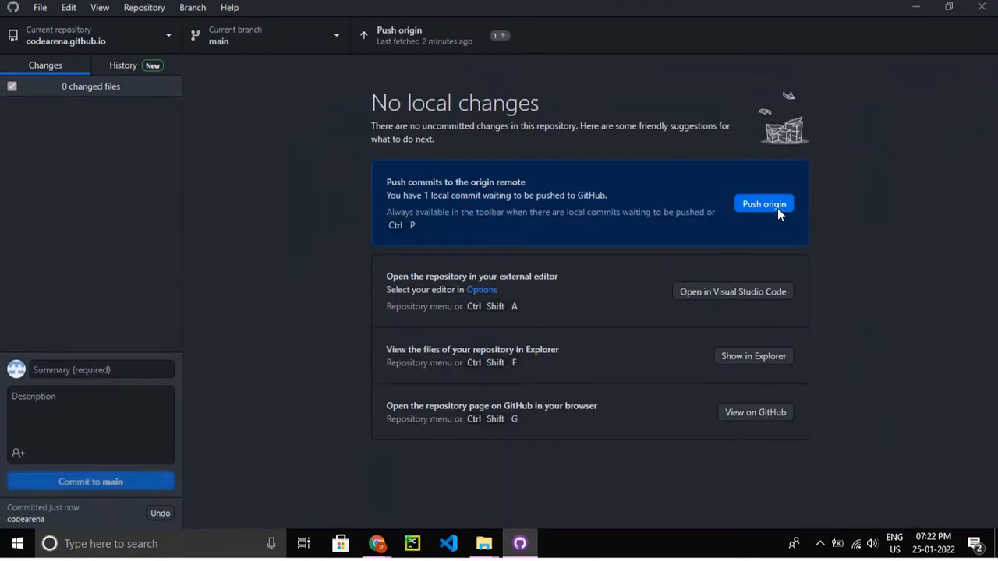
pyautogui.click(777, 206)
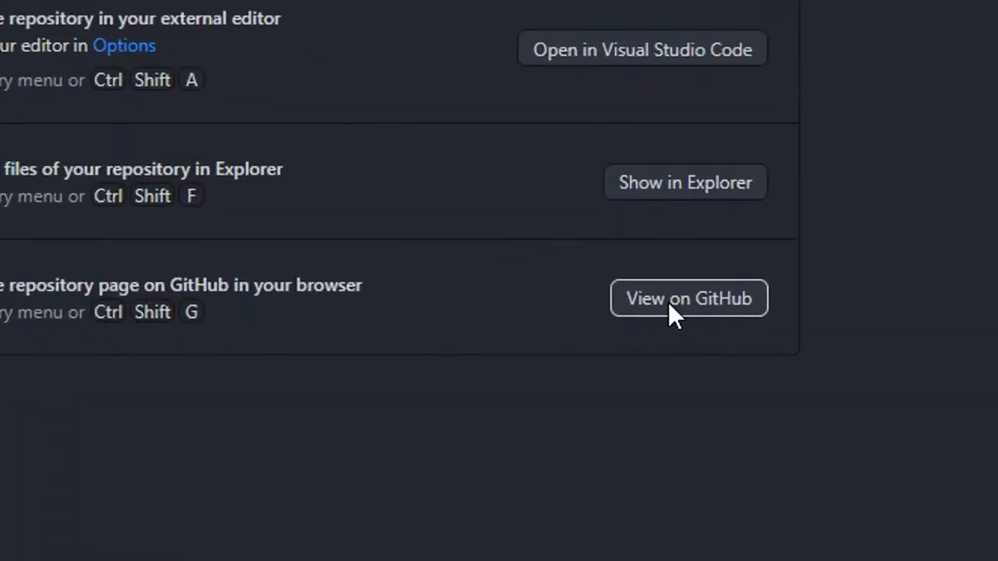
# Open the codearena.github.io repository on GitHub and bring up its settings with the repository name.
pyautogui.click(459, 237)
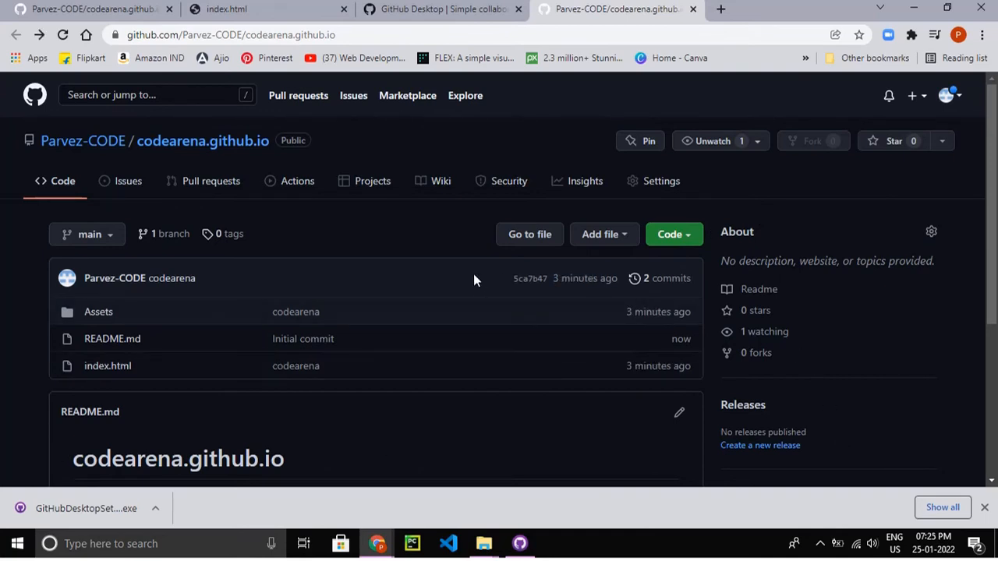
pyautogui.click(668, 189)
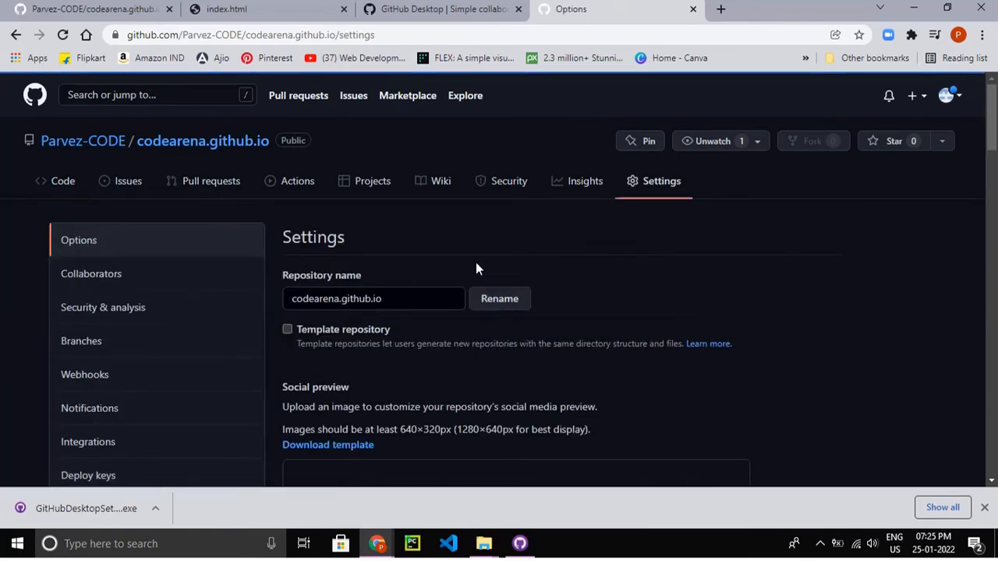
pyautogui.scroll(-3, 397, 351)
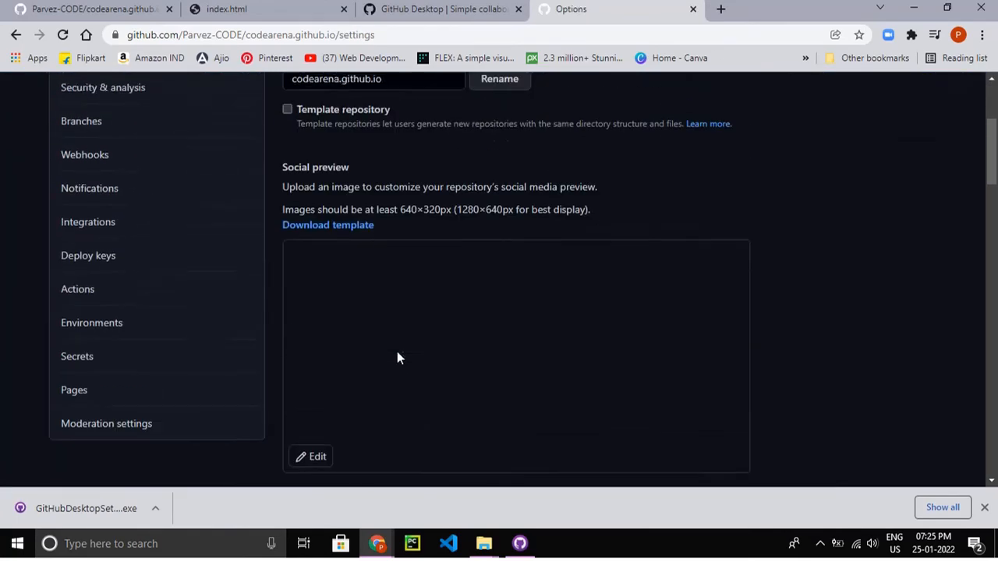
pyautogui.scroll(3, 397, 352)
pyautogui.moveTo(296, 299); pyautogui.dragTo(397, 299)
pyautogui.click(689, 327)
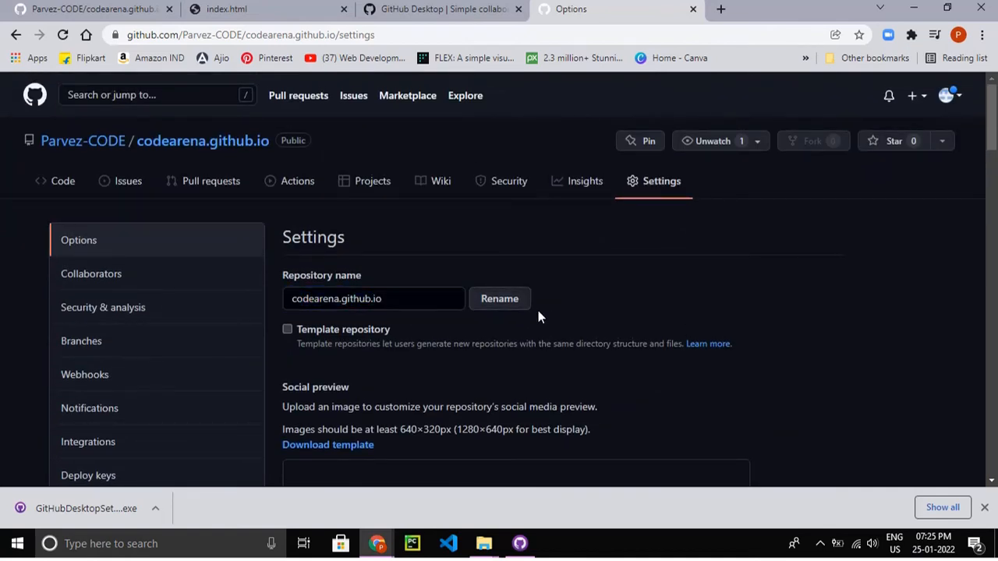
# Find the GitHub Pages section in the repository settings and open the dedicated Pages settings.
pyautogui.scroll(-8, 351, 358)
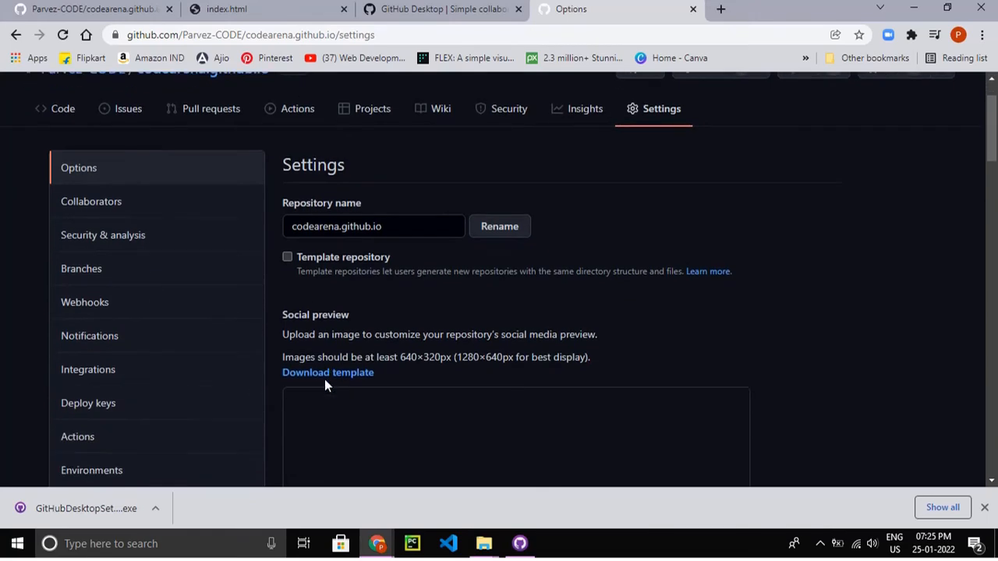
pyautogui.scroll(-10, 361, 355)
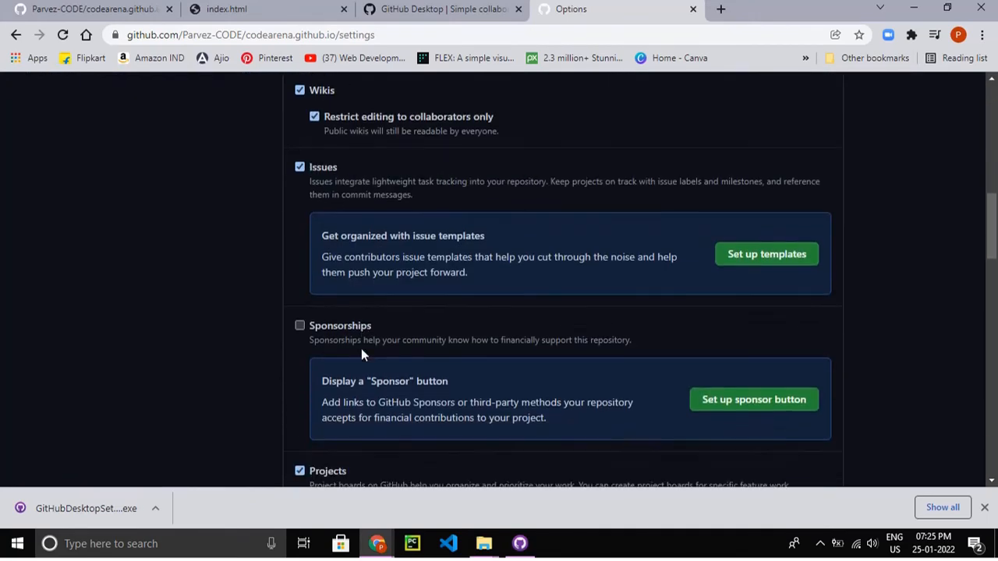
pyautogui.scroll(-8, 361, 355)
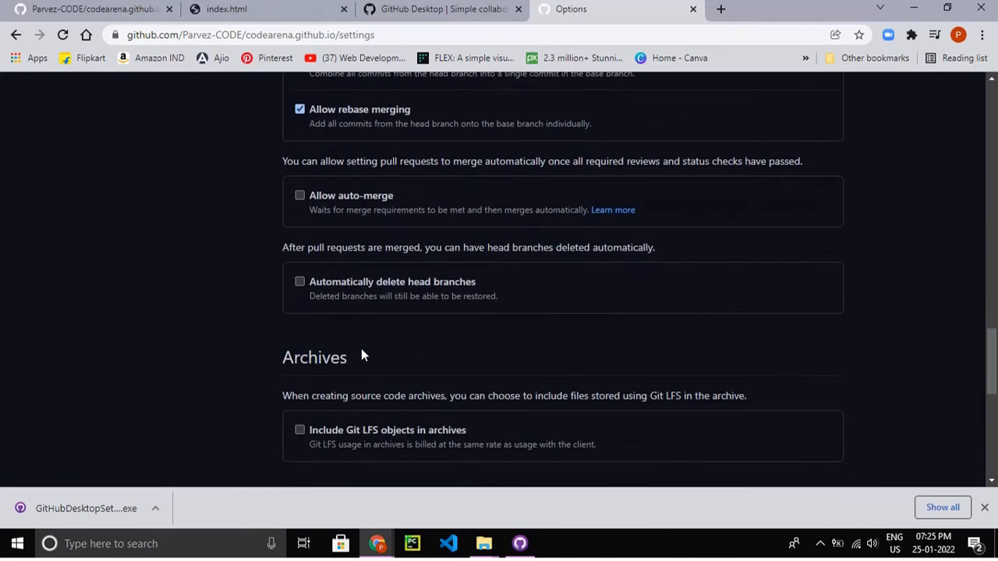
pyautogui.scroll(3, 361, 355)
pyautogui.scroll(3, 361, 355)
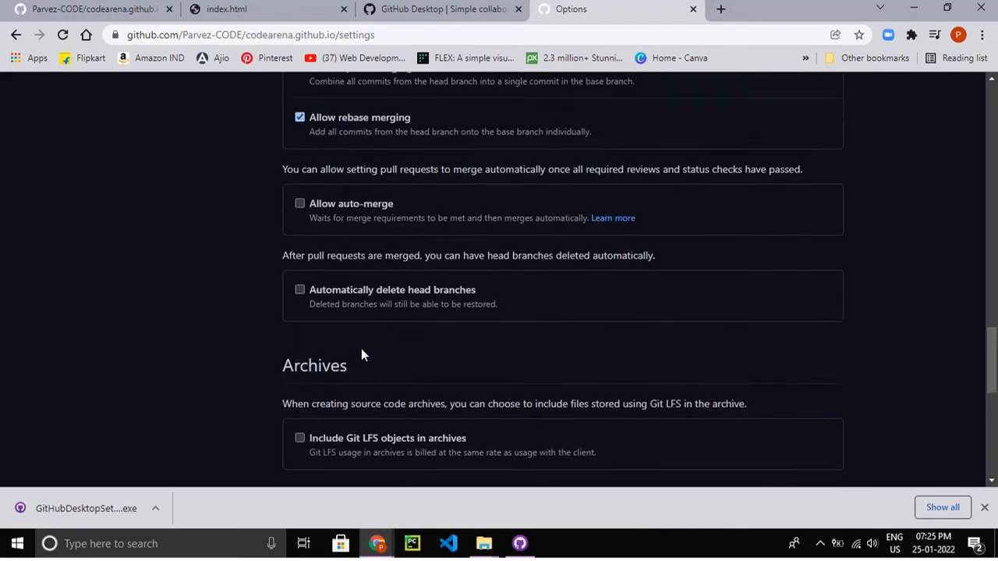
pyautogui.scroll(-2, 361, 355)
pyautogui.scroll(1, 362, 355)
pyautogui.scroll(-1, 361, 353)
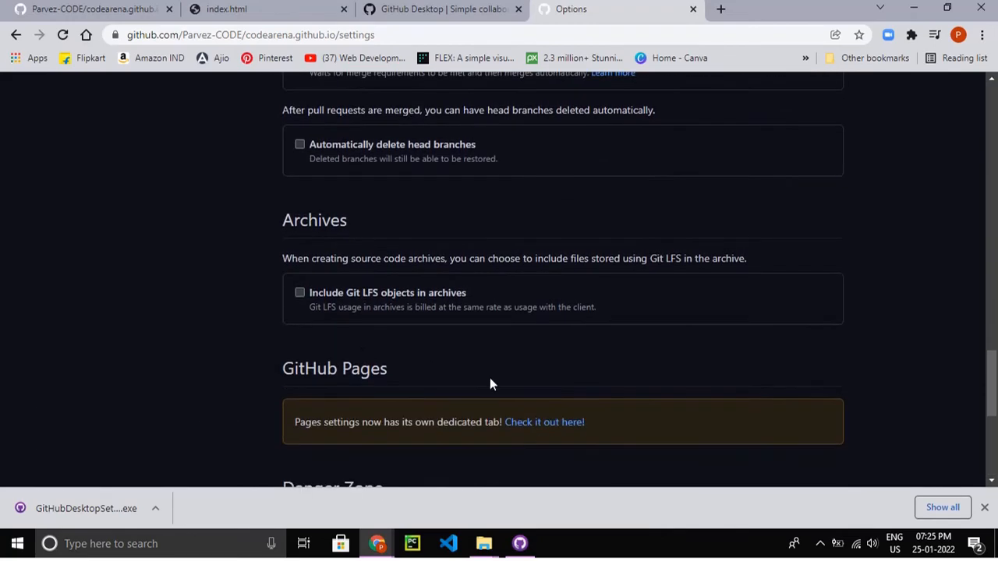
pyautogui.click(544, 425)
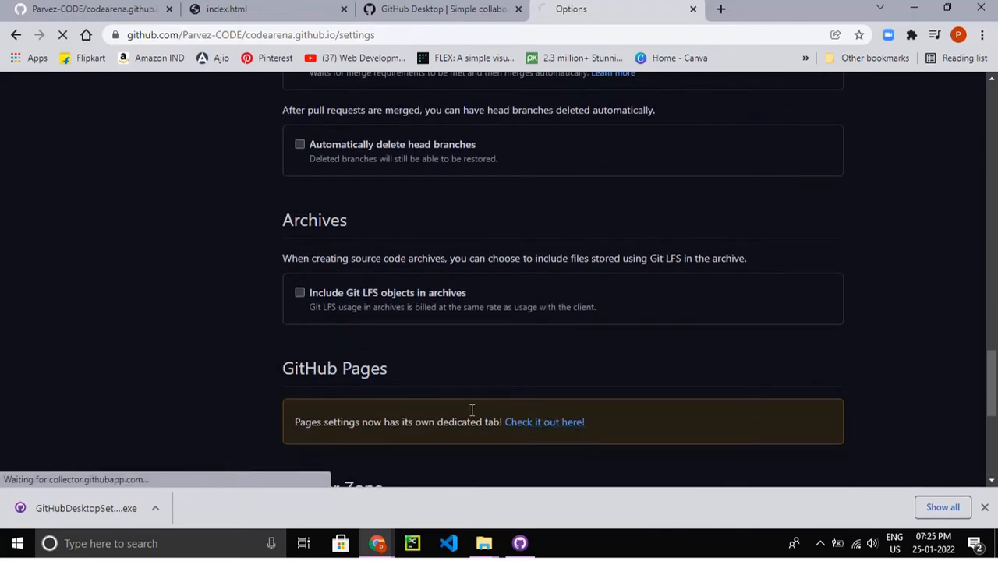
pyautogui.scroll(-2, 450, 324)
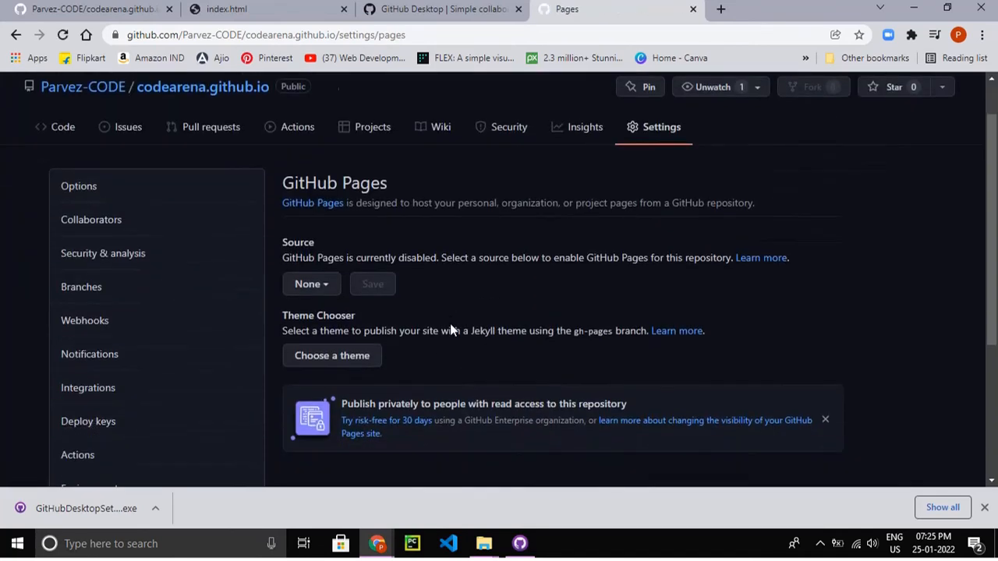
pyautogui.scroll(1, 450, 324)
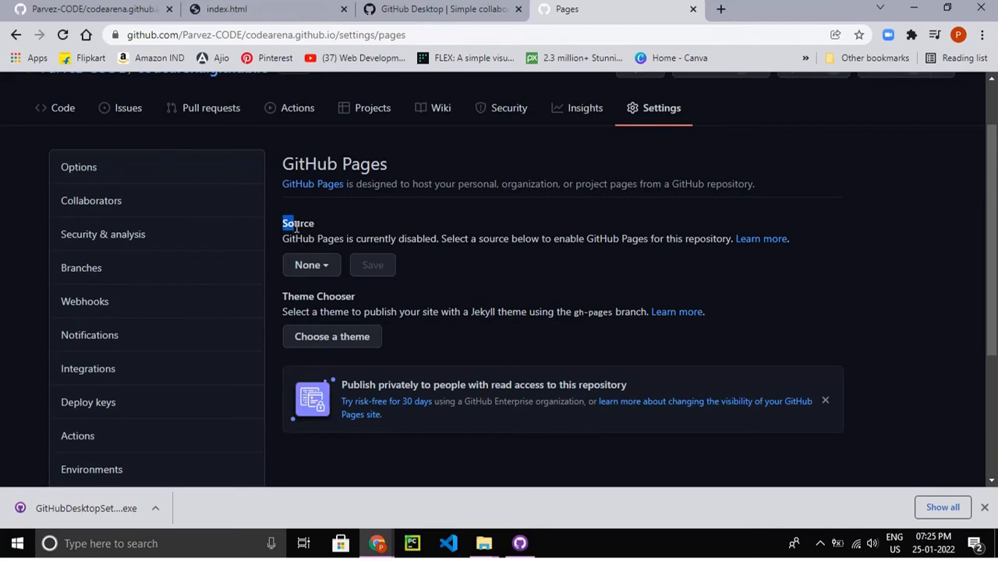
# Set the GitHub Pages source to the main branch with the / (root) folder and save it.
pyautogui.moveTo(436, 189); pyautogui.dragTo(752, 187)
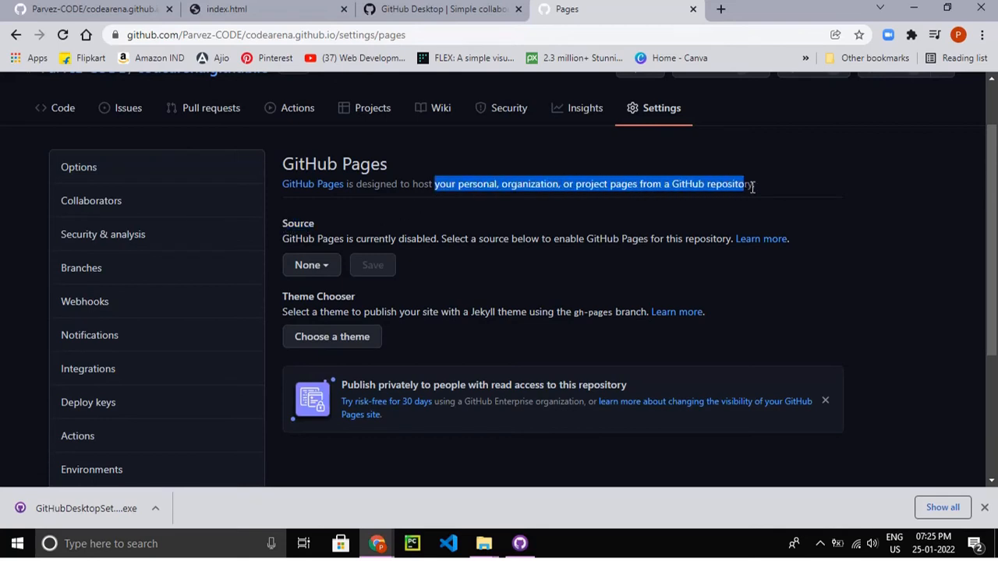
pyautogui.click(442, 265)
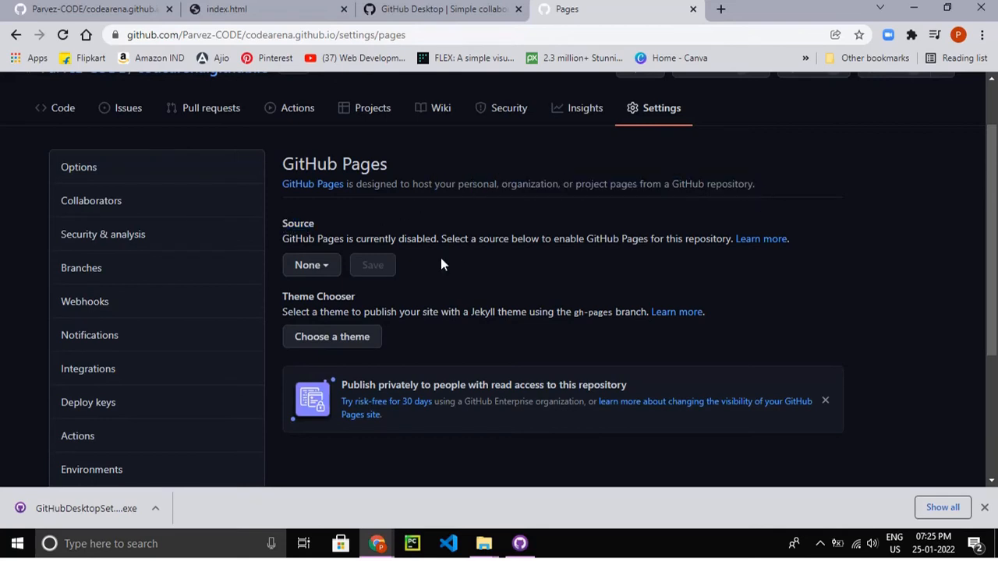
pyautogui.click(308, 266)
pyautogui.click(322, 356)
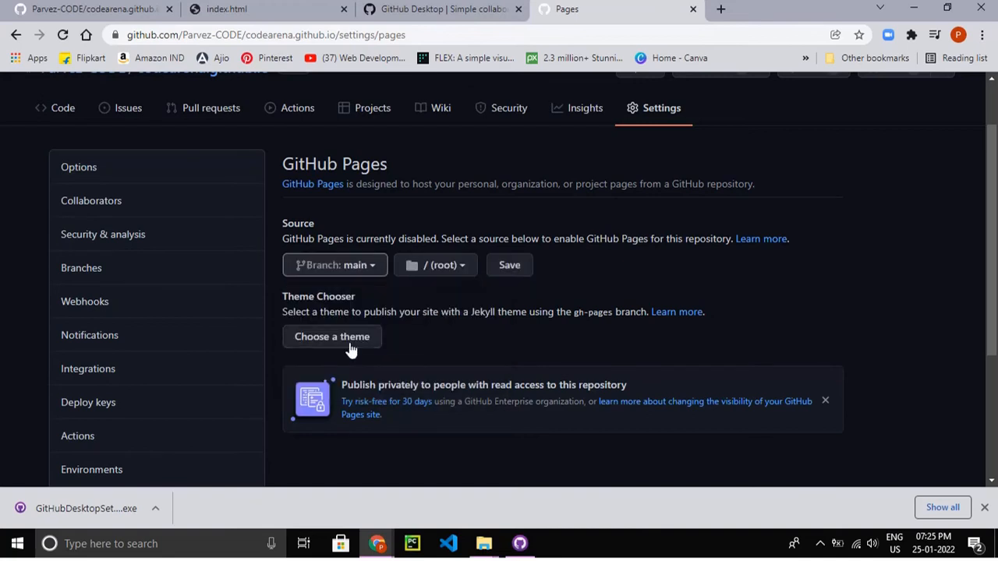
pyautogui.click(508, 267)
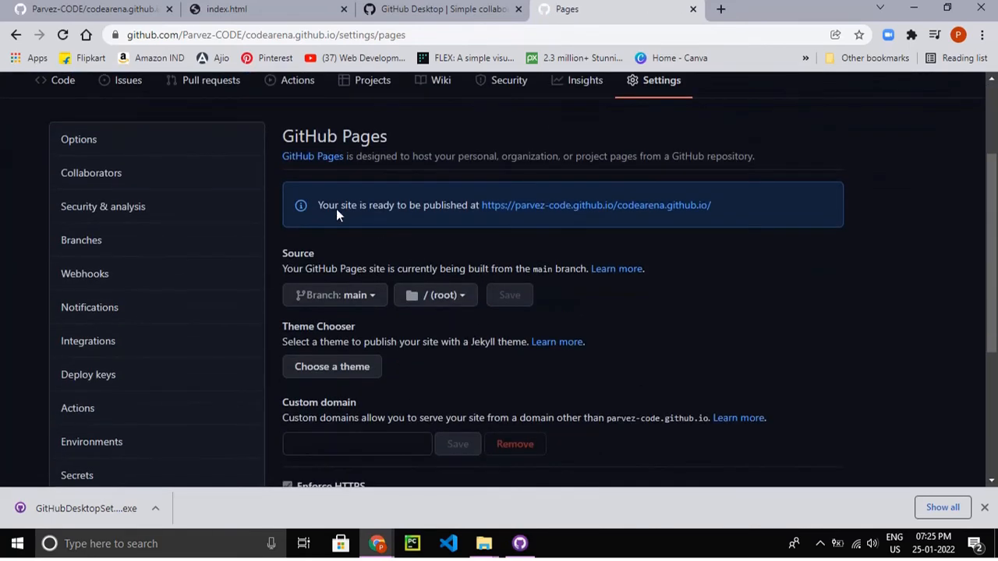
# Return to the codearena.github.io repository's main page and reopen its GitHub Pages settings through the repository settings.
pyautogui.click(625, 207)
pyautogui.scroll(3, 321, 168)
pyautogui.click(229, 189)
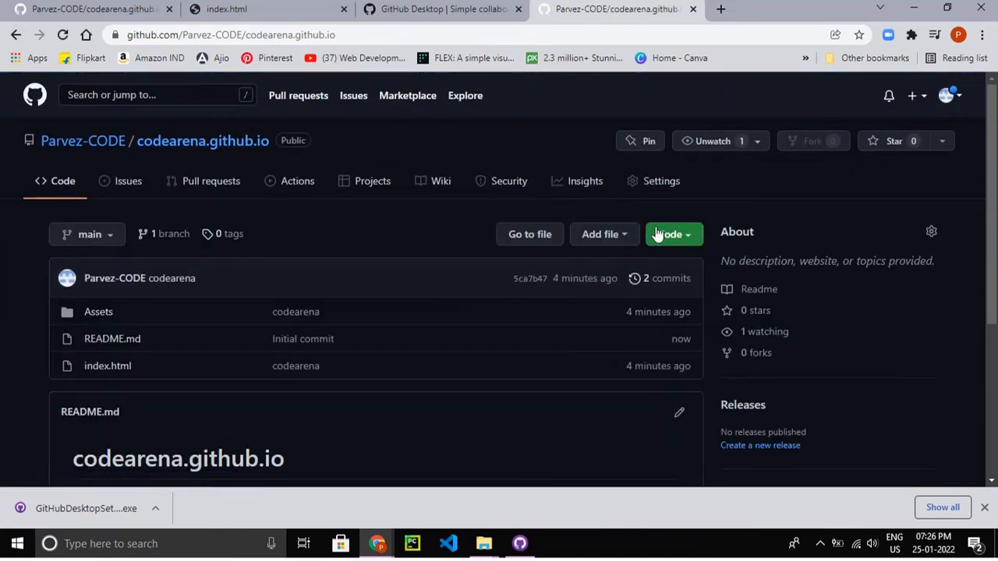
pyautogui.click(669, 186)
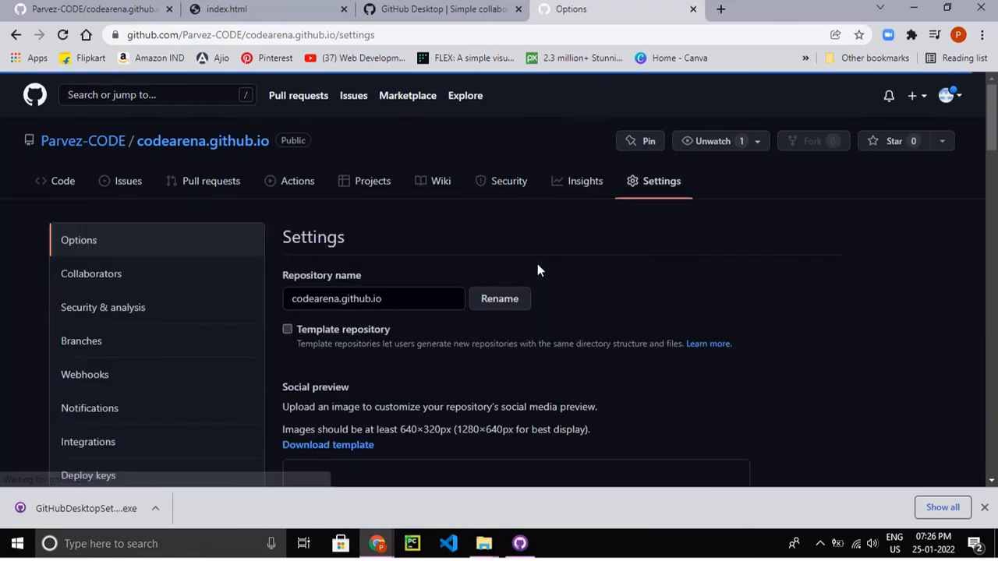
pyautogui.scroll(-10, 538, 270)
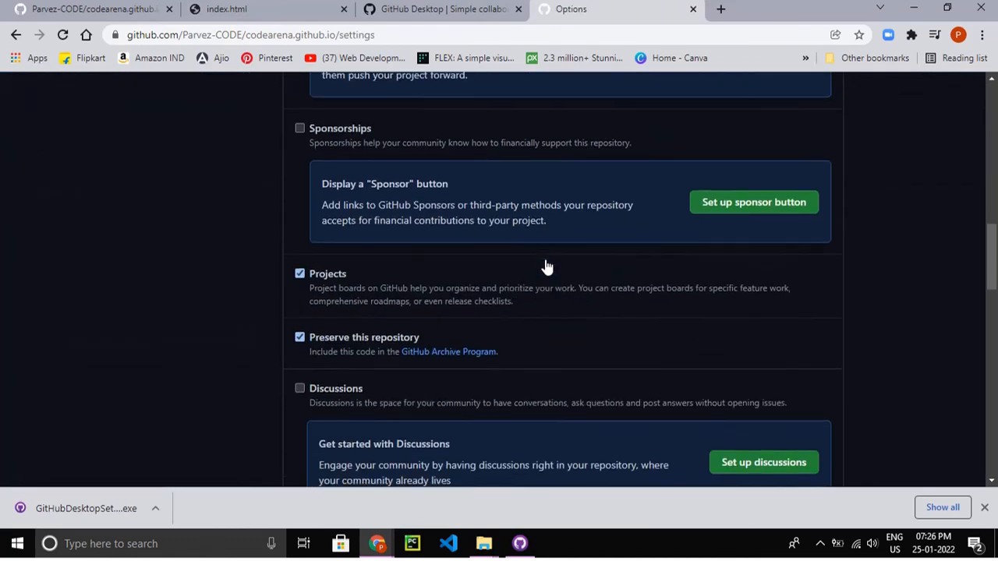
pyautogui.scroll(-2, 546, 266)
pyautogui.scroll(3, 546, 263)
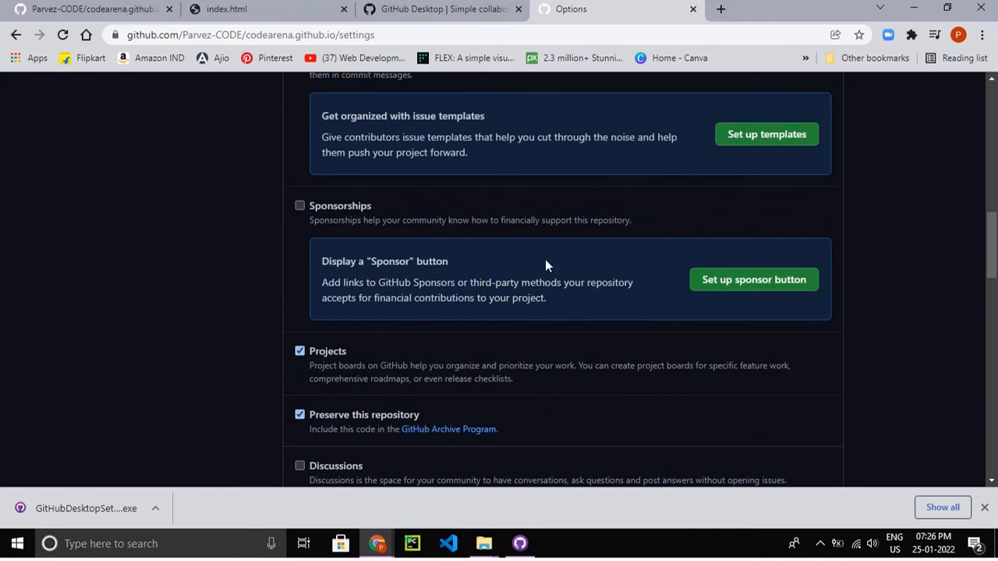
pyautogui.scroll(-5, 546, 262)
pyautogui.scroll(-7, 437, 269)
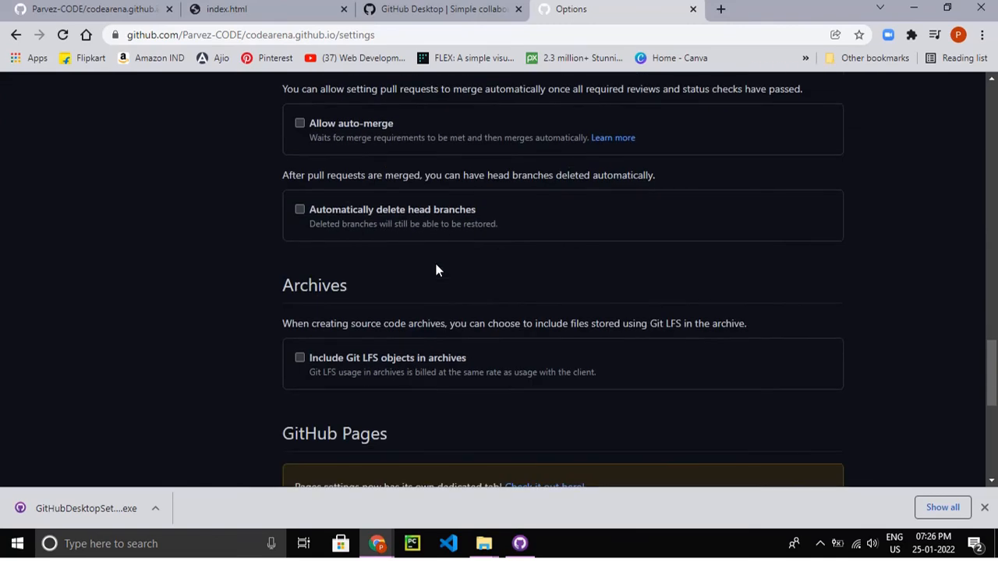
pyautogui.click(525, 342)
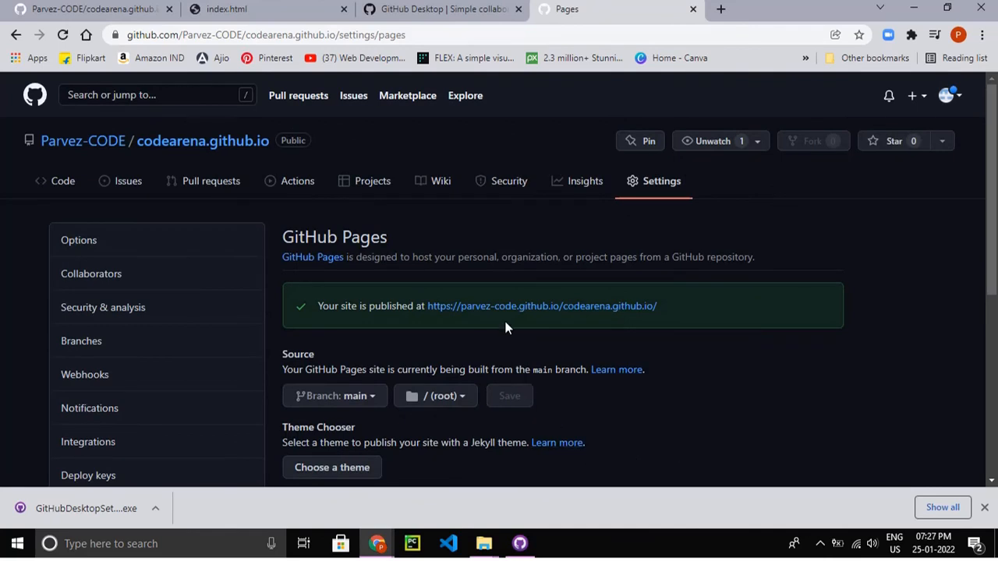
# Open the published site from the GitHub Pages settings and select its full web address.
pyautogui.scroll(-1, 505, 328)
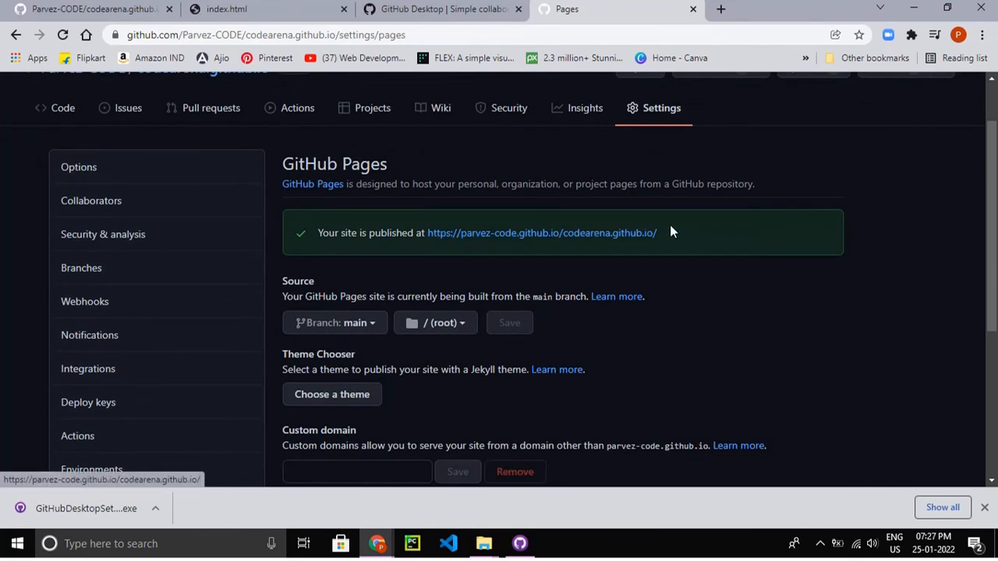
pyautogui.moveTo(667, 231); pyautogui.dragTo(410, 238)
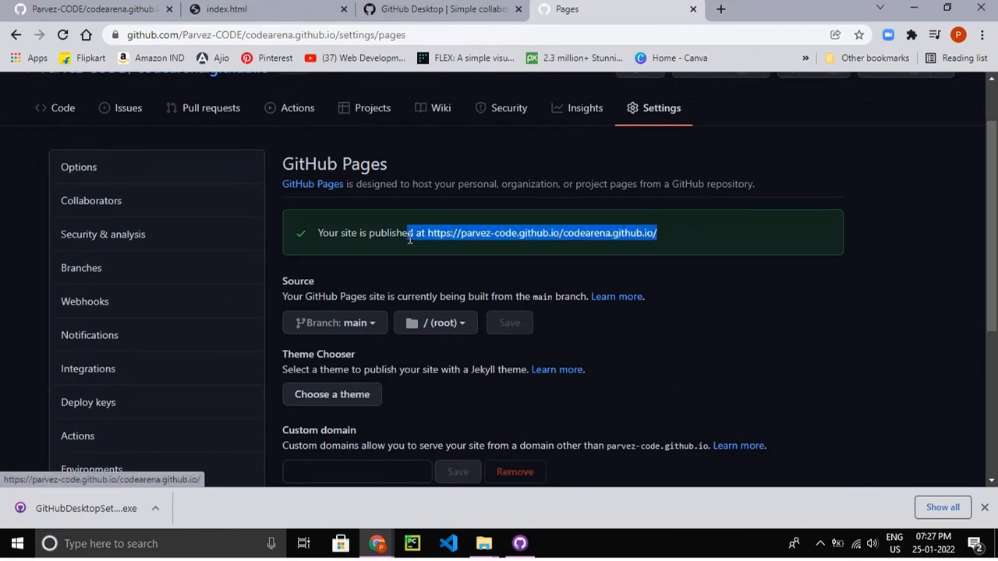
pyautogui.click(771, 292)
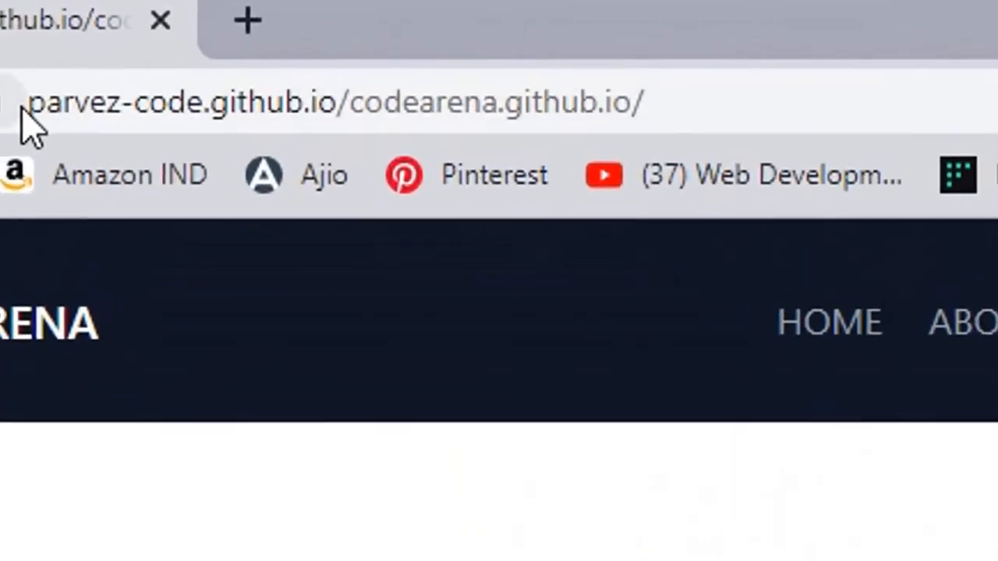
pyautogui.moveTo(29, 112); pyautogui.dragTo(349, 108)
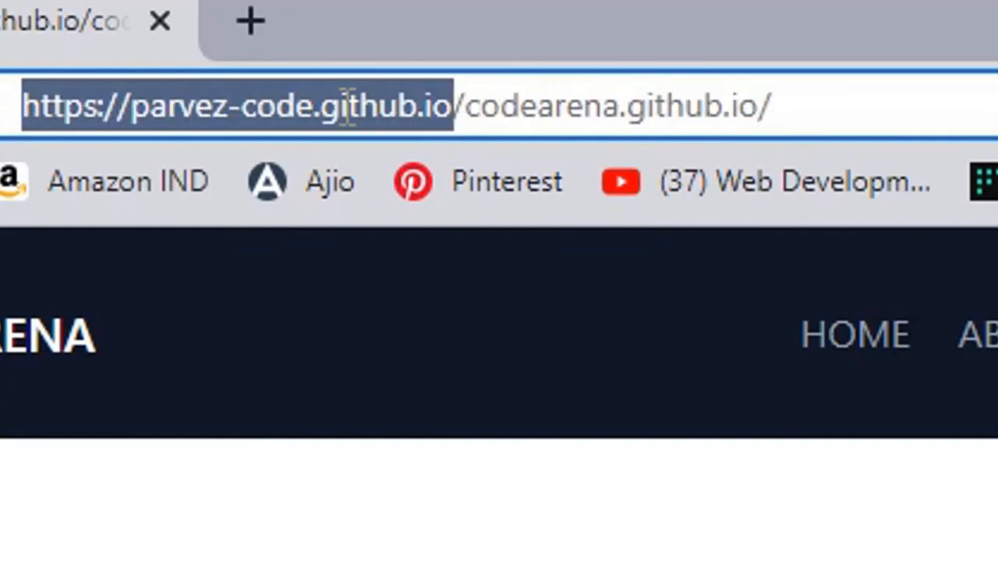
pyautogui.click(802, 105)
pyautogui.moveTo(802, 105); pyautogui.dragTo(35, 78)
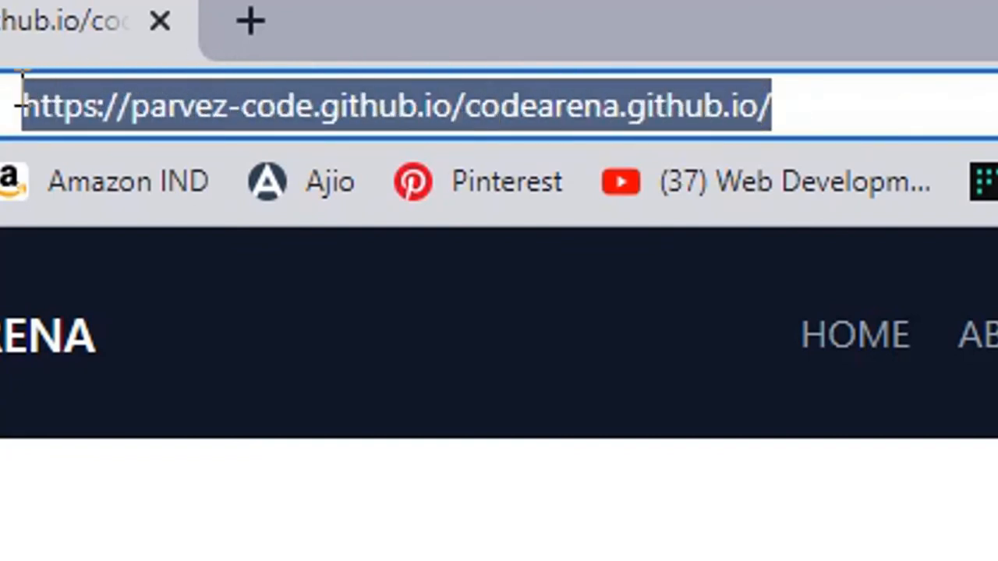